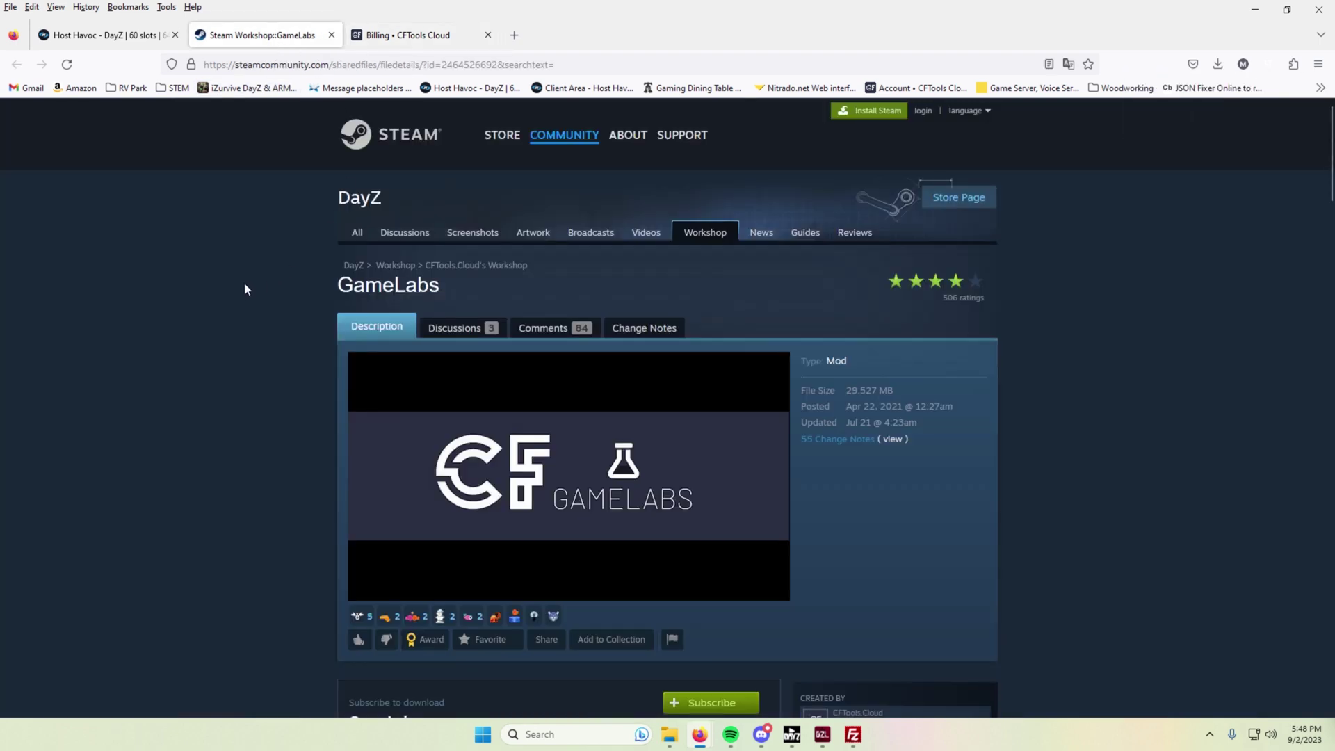
Step: Open the VanguardNYC server dashboard in CFTools Cloud
{"action": "scroll", "coordinate": [246, 285], "scroll_direction": "down", "scroll_amount": 3}
{"action": "scroll", "coordinate": [250, 291], "scroll_direction": "up", "scroll_amount": 2}
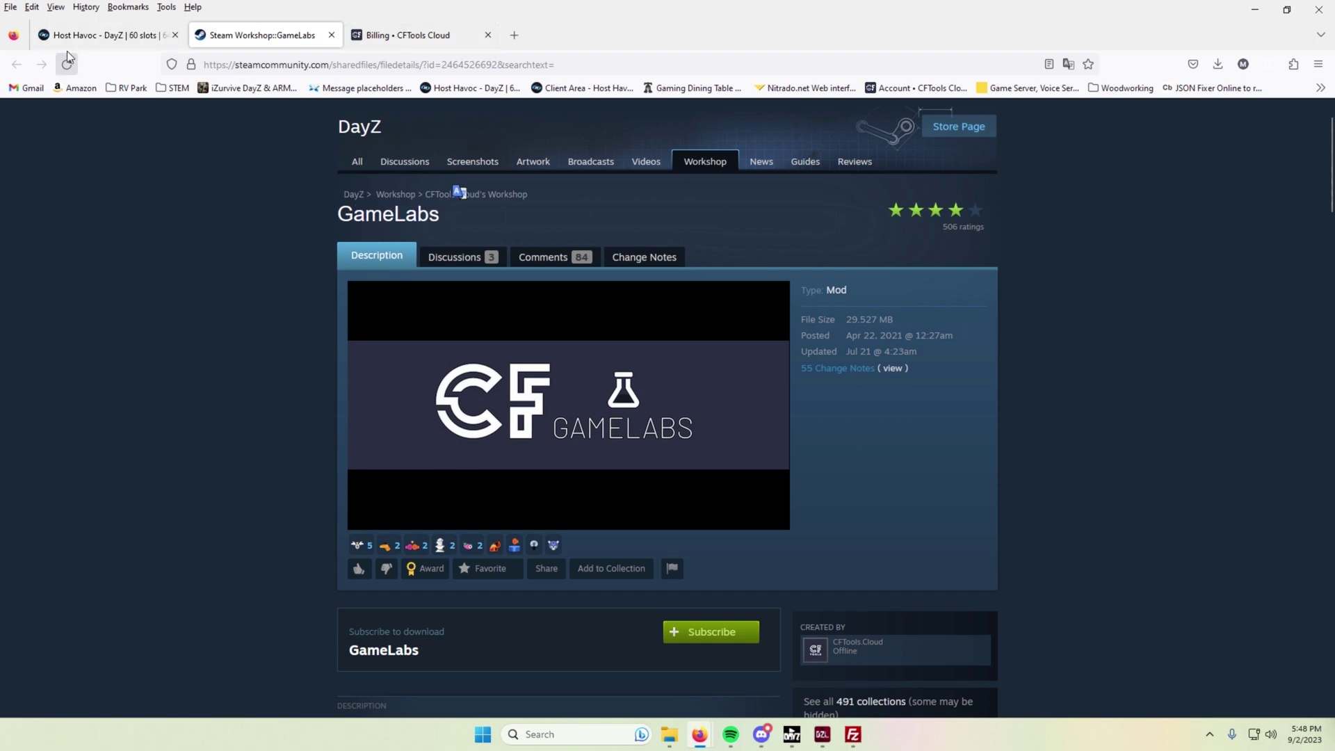
{"action": "left_click", "coordinate": [392, 39]}
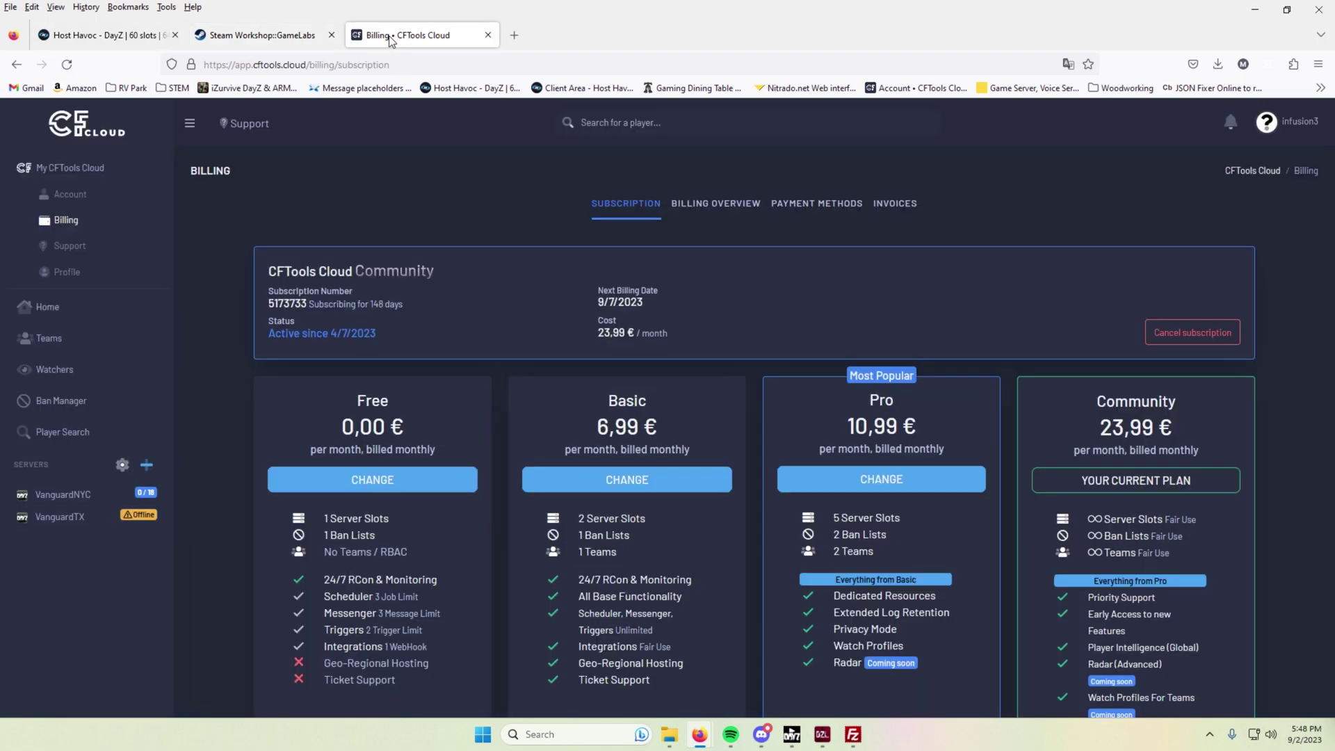
{"action": "left_click", "coordinate": [62, 494]}
{"action": "left_click", "coordinate": [76, 517]}
Step: Read through the GameLabs Workshop Installation steps and the sample gamelabs.cfg JSON
{"action": "left_click", "coordinate": [262, 34]}
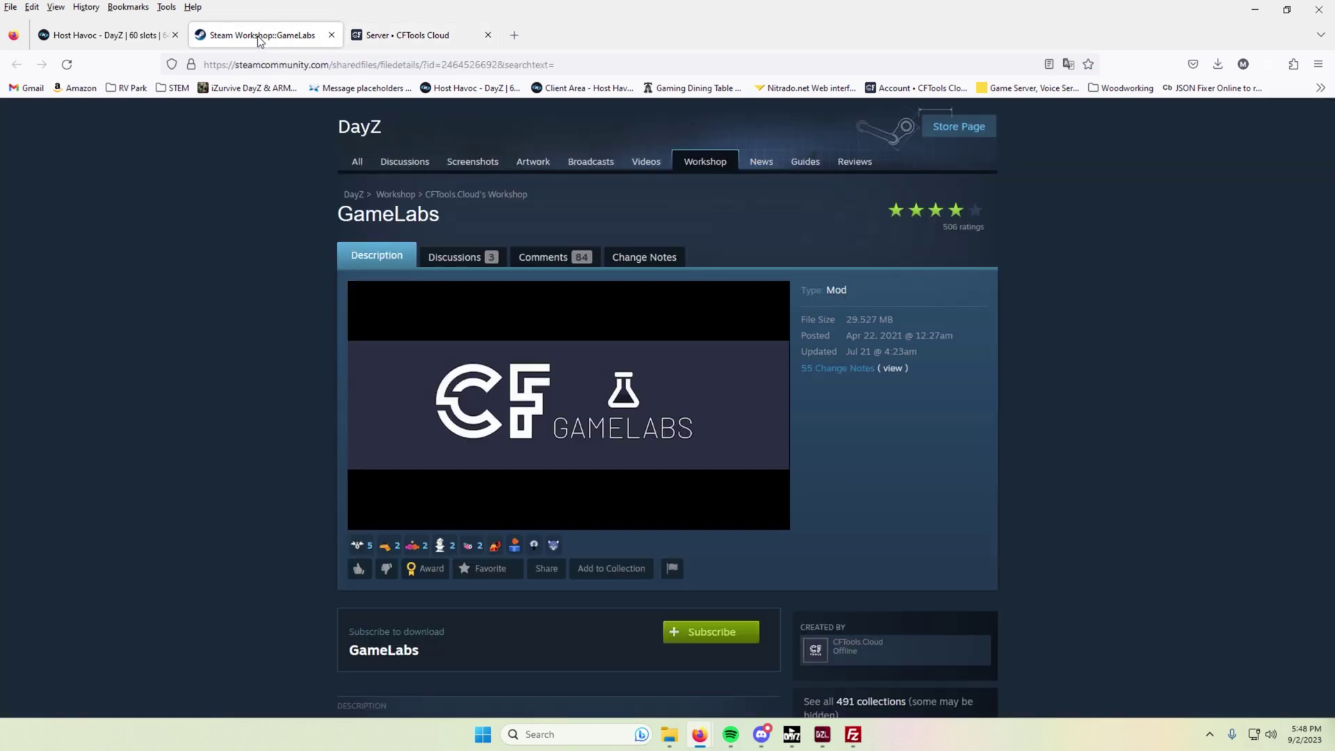
{"action": "scroll", "coordinate": [265, 304], "scroll_direction": "down", "scroll_amount": 2}
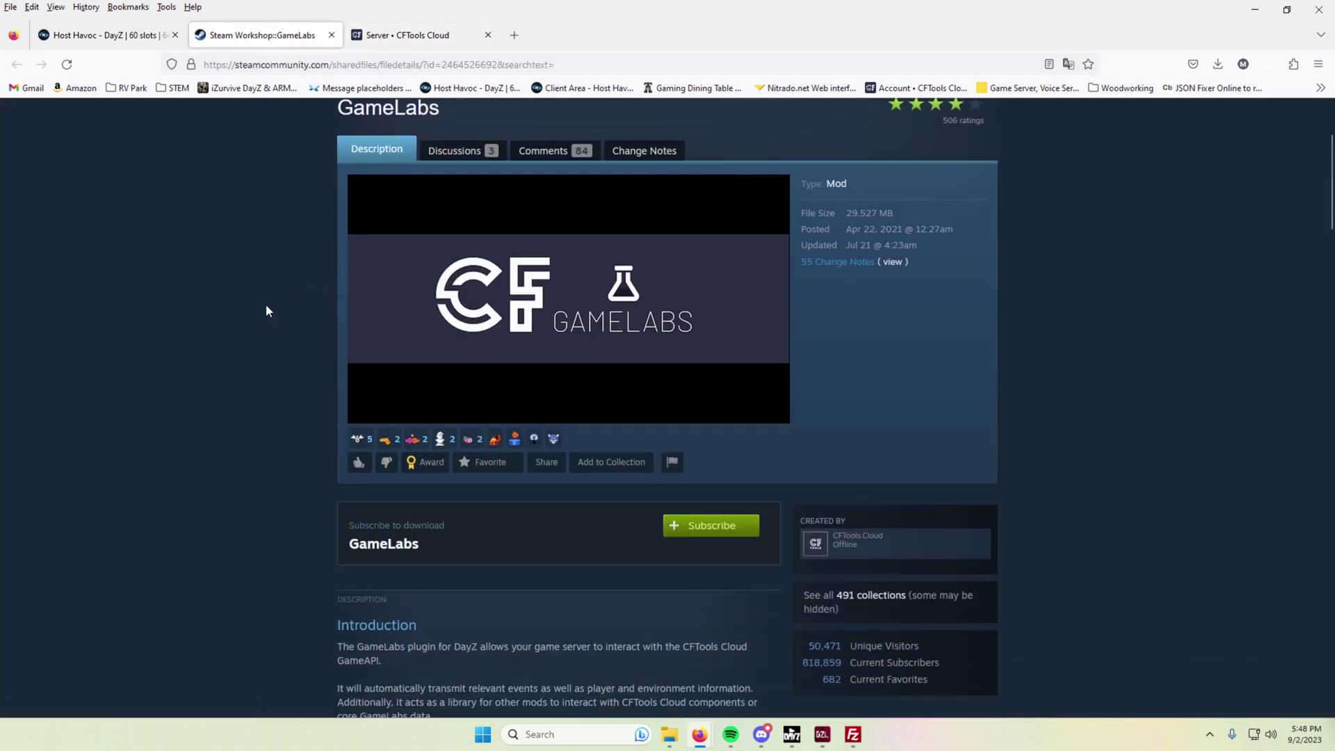
{"action": "scroll", "coordinate": [260, 304], "scroll_direction": "down", "scroll_amount": 5}
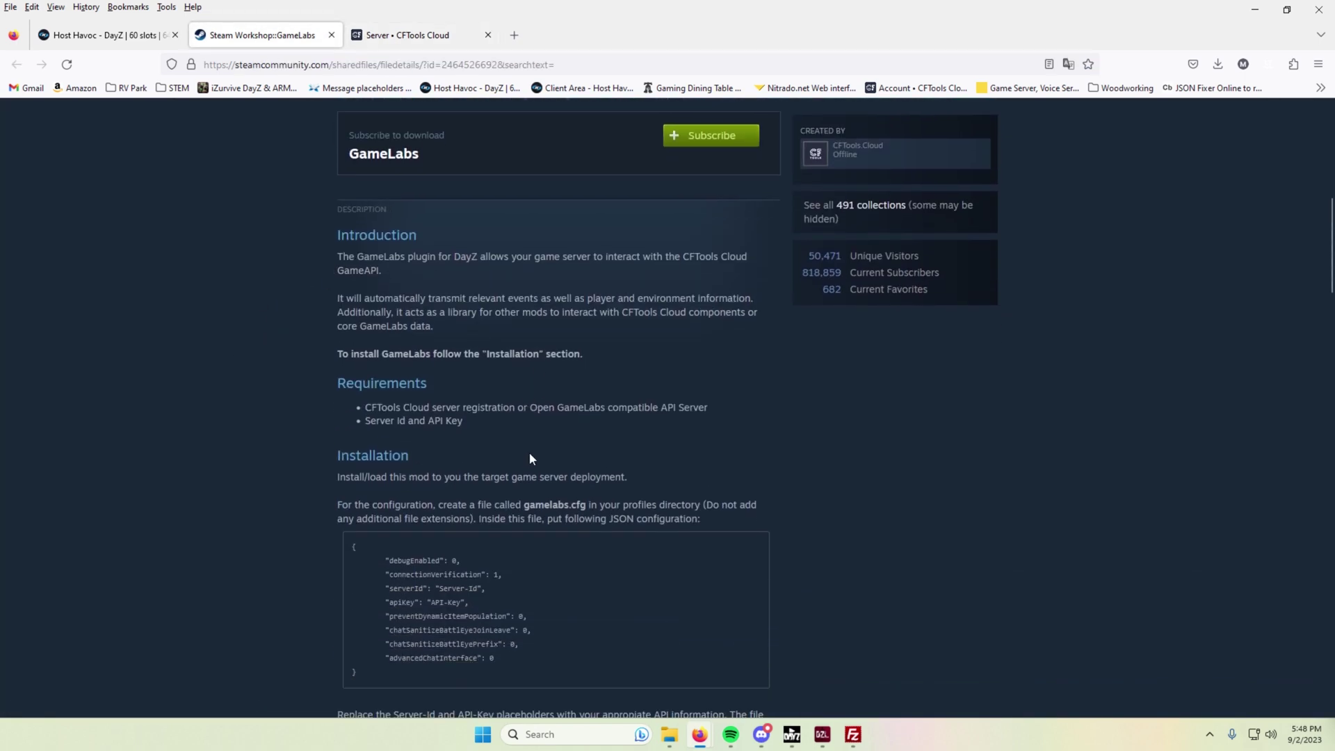
{"action": "scroll", "coordinate": [653, 468], "scroll_direction": "down", "scroll_amount": 3}
{"action": "scroll", "coordinate": [676, 460], "scroll_direction": "down", "scroll_amount": 3}
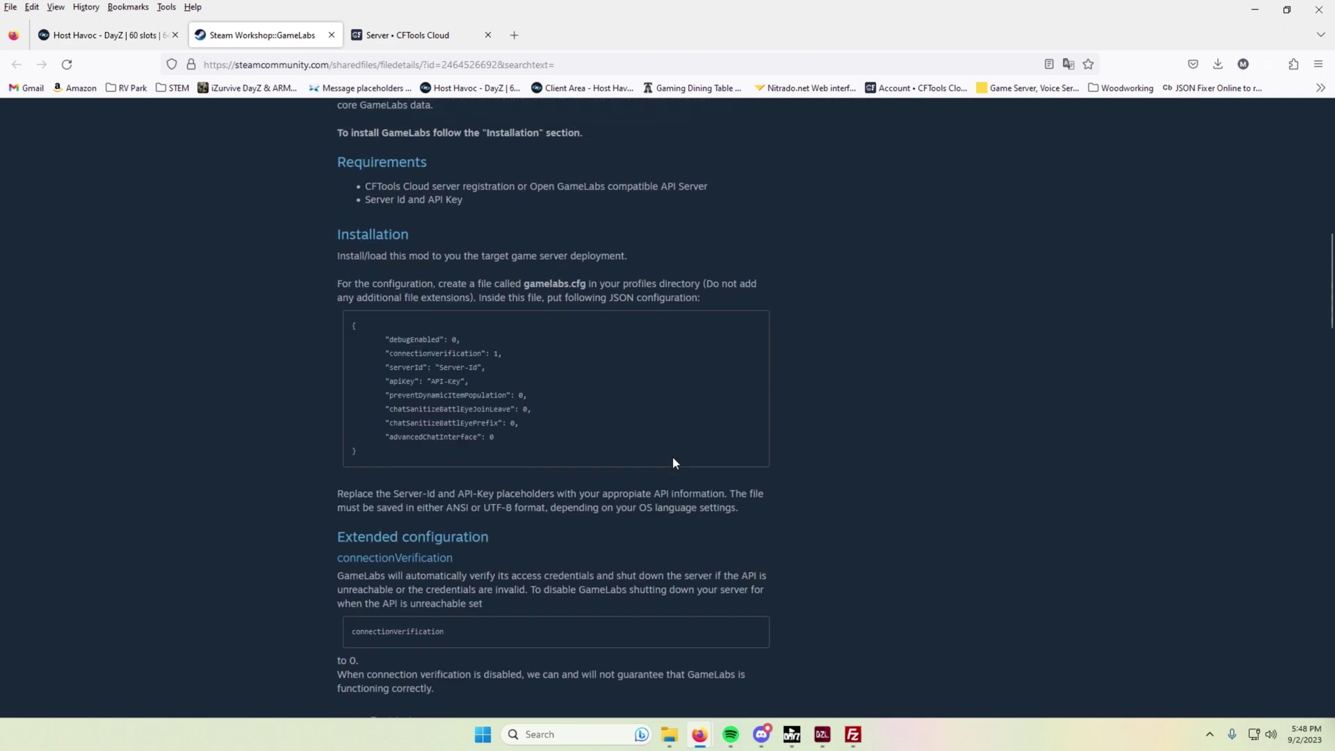
{"action": "scroll", "coordinate": [674, 455], "scroll_direction": "up", "scroll_amount": 5}
{"action": "scroll", "coordinate": [674, 453], "scroll_direction": "up", "scroll_amount": 1}
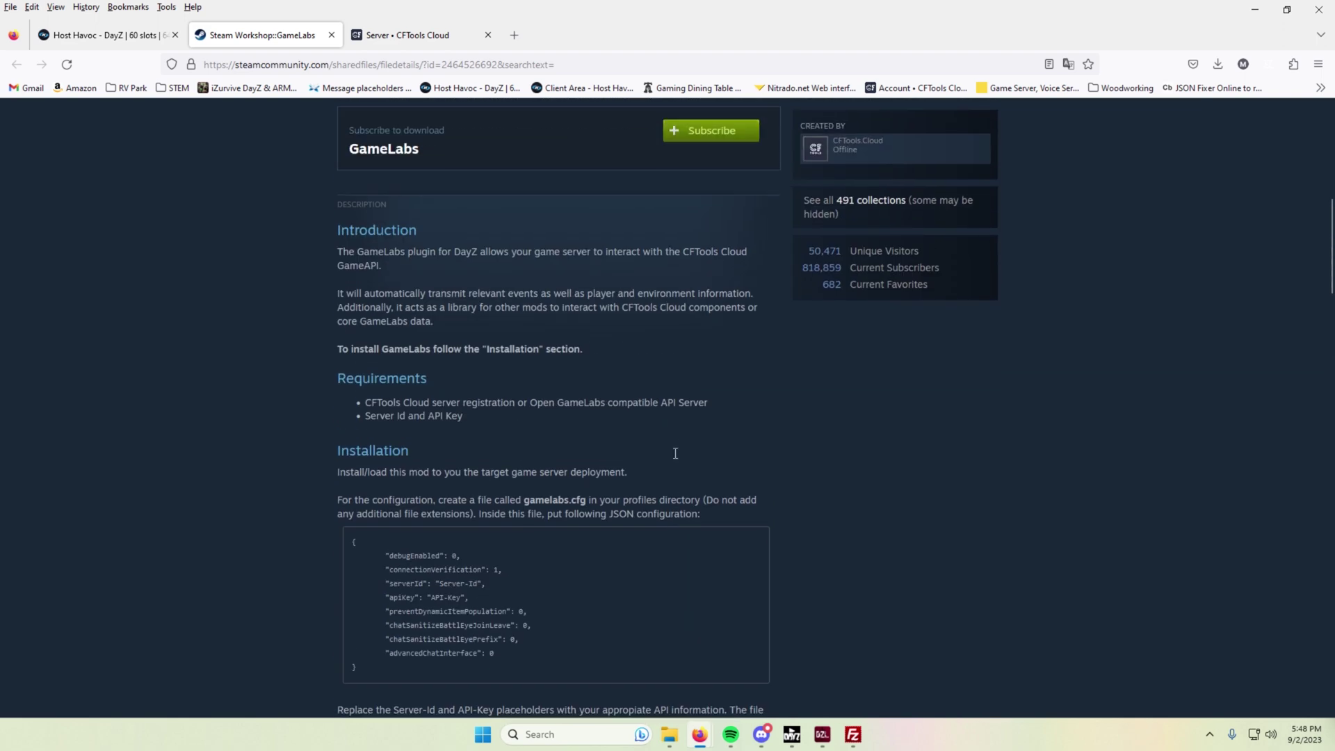
{"action": "scroll", "coordinate": [673, 453], "scroll_direction": "up", "scroll_amount": 2}
{"action": "scroll", "coordinate": [568, 507], "scroll_direction": "up", "scroll_amount": 2}
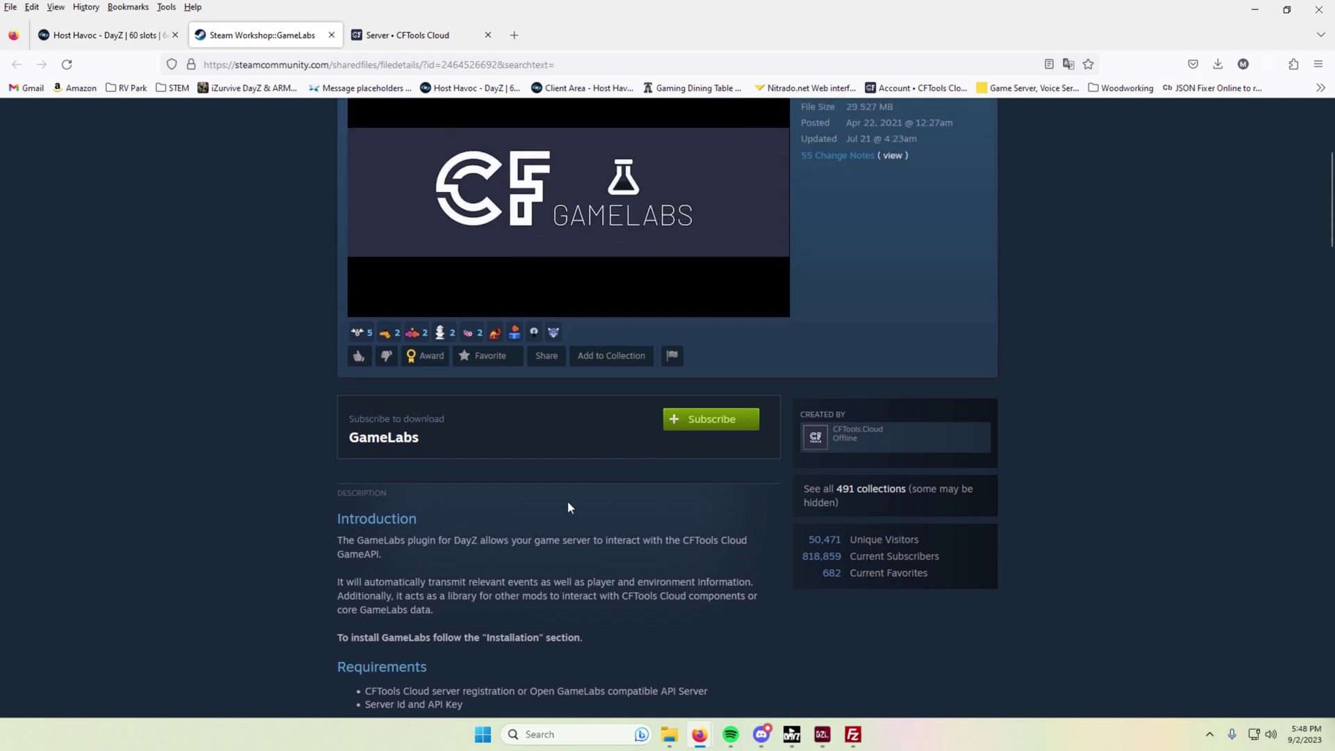
{"action": "scroll", "coordinate": [577, 514], "scroll_direction": "up", "scroll_amount": 4}
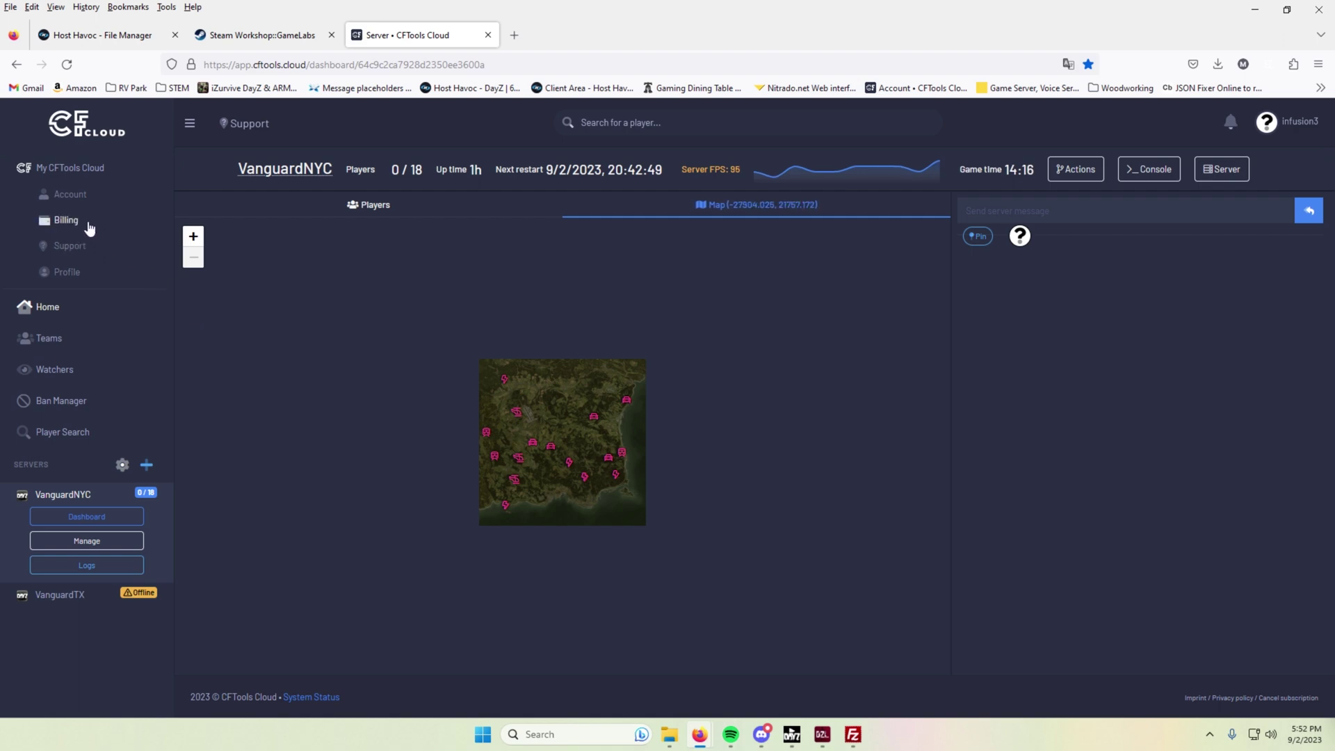
Step: Open Billing's plan feature comparison and locate the API Access row
{"action": "left_click", "coordinate": [68, 220]}
{"action": "scroll", "coordinate": [694, 379], "scroll_direction": "down", "scroll_amount": 2}
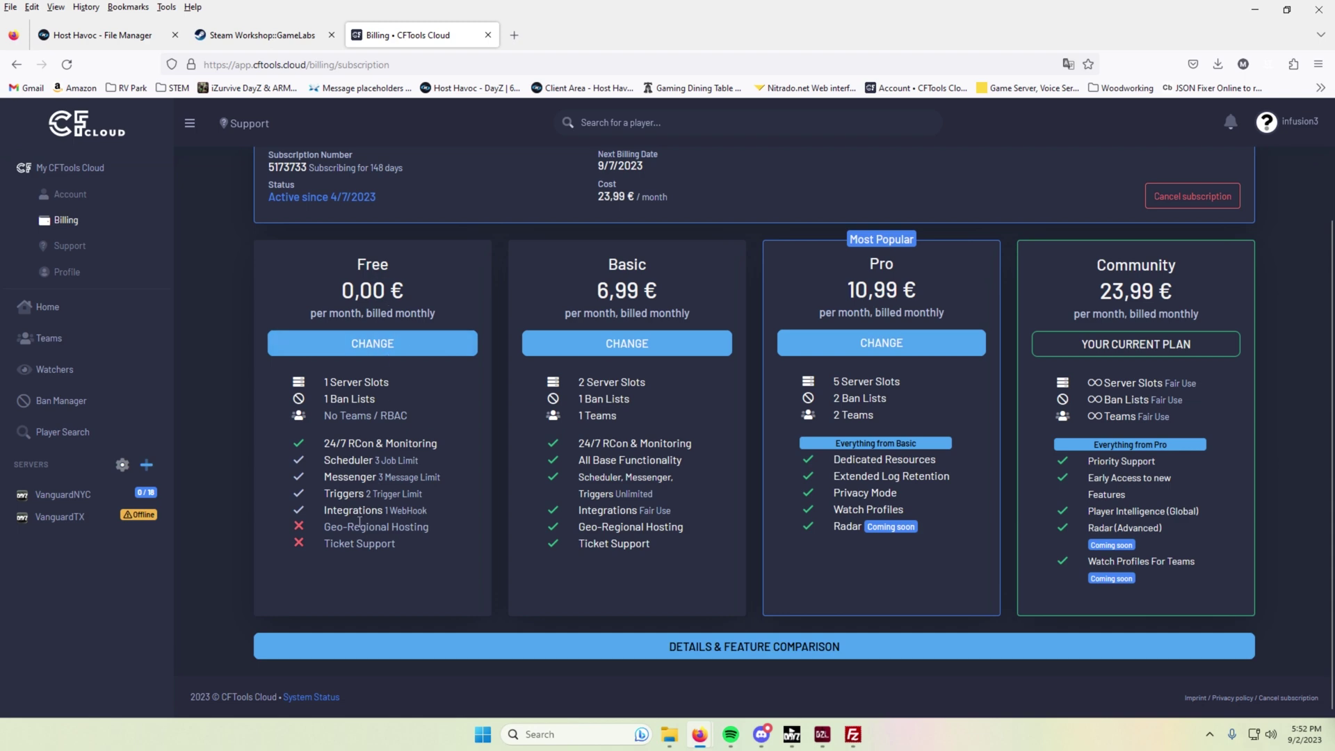
{"action": "left_click", "coordinate": [528, 646]}
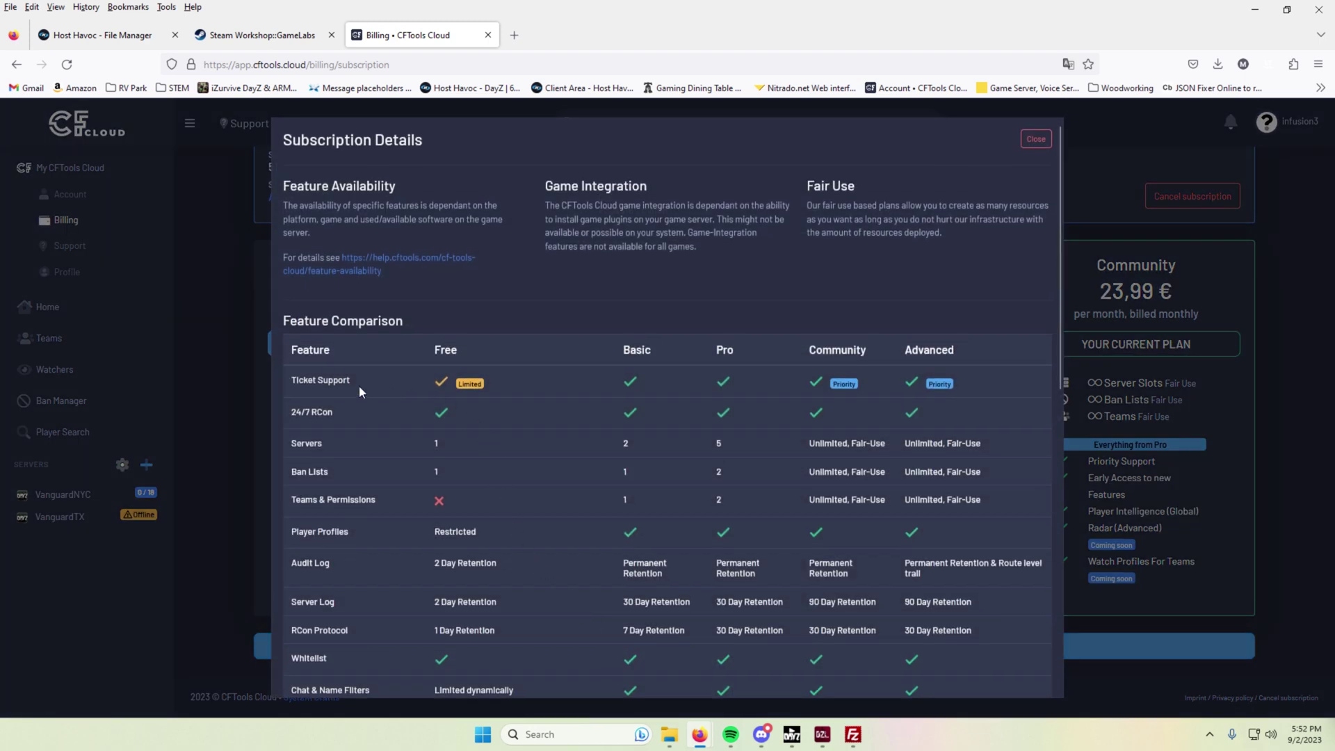
{"action": "scroll", "coordinate": [385, 393], "scroll_direction": "down", "scroll_amount": 5}
{"action": "scroll", "coordinate": [340, 548], "scroll_direction": "down", "scroll_amount": 5}
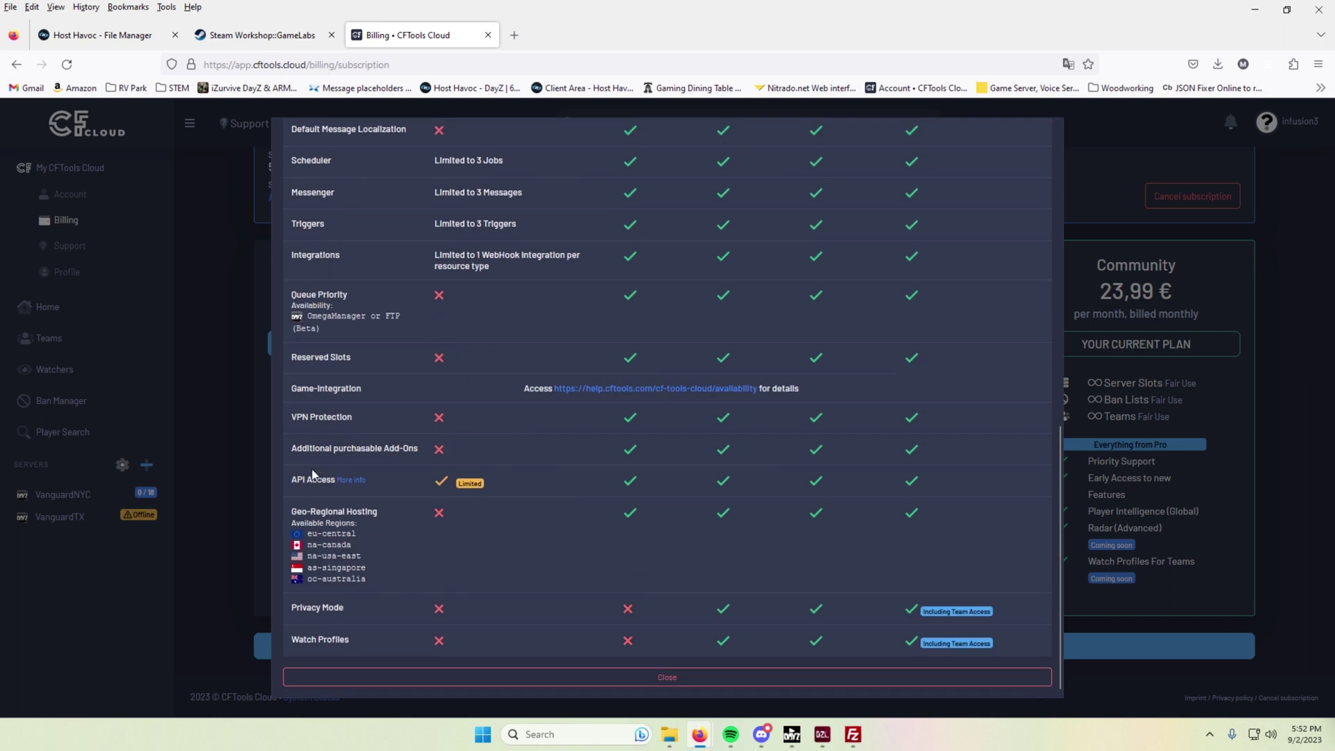
{"action": "left_click_drag", "start_coordinate": [303, 478], "coordinate": [487, 485]}
Step: Check API Access's Limited badge across plans, then close the comparison
{"action": "scroll", "coordinate": [921, 464], "scroll_direction": "up", "scroll_amount": 4}
{"action": "scroll", "coordinate": [921, 464], "scroll_direction": "up", "scroll_amount": 3}
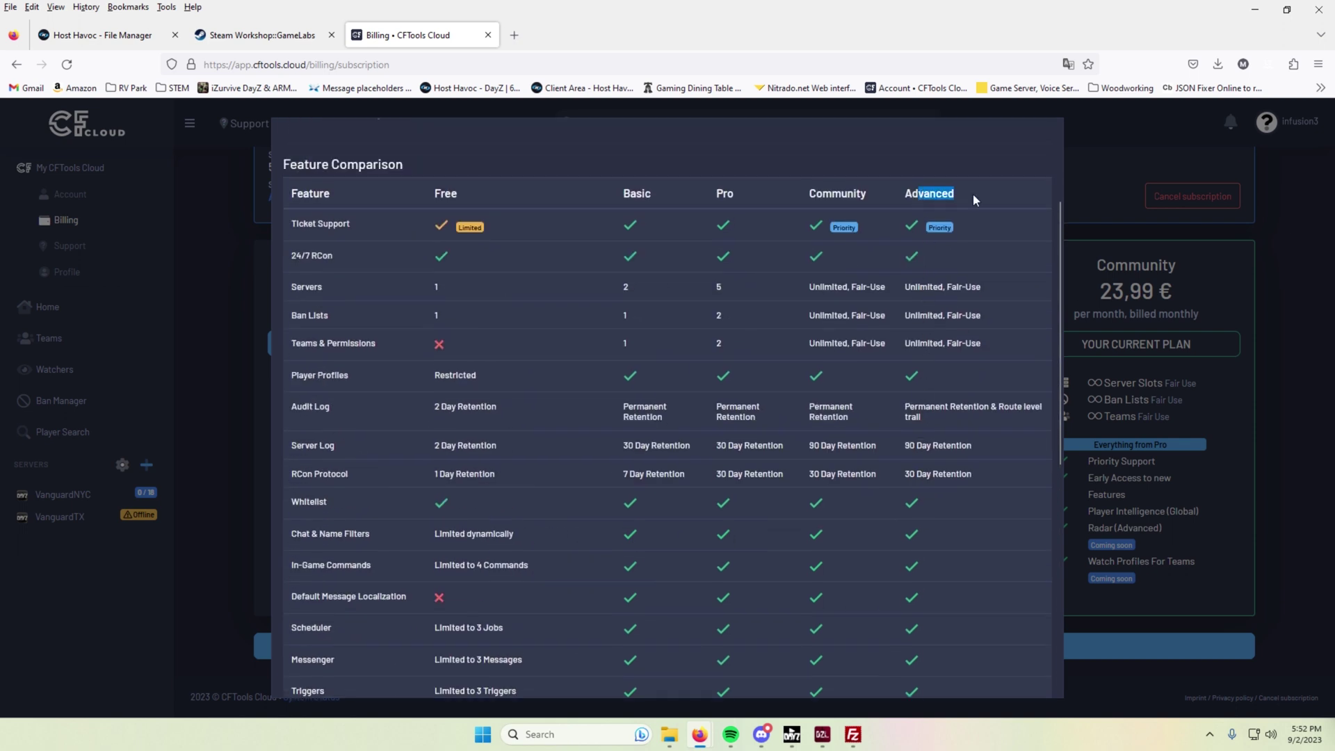
{"action": "scroll", "coordinate": [956, 240], "scroll_direction": "up", "scroll_amount": 2}
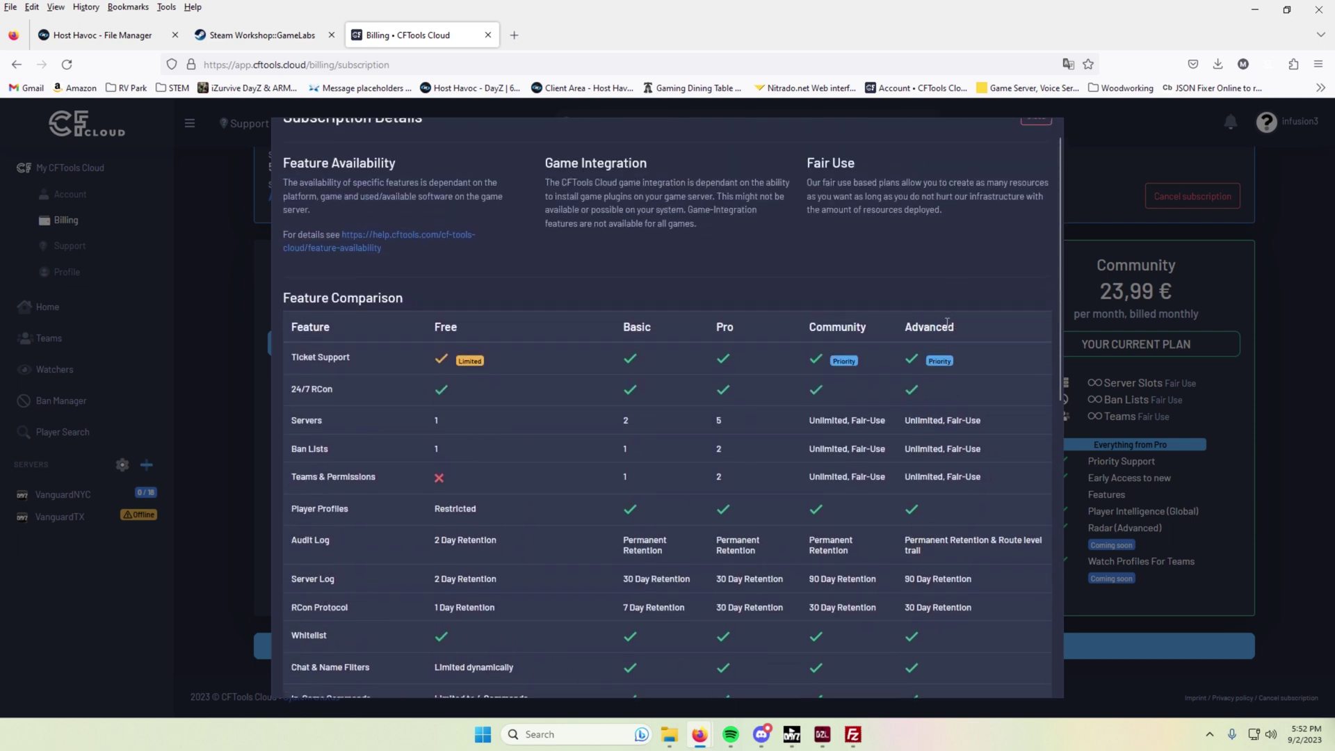
{"action": "scroll", "coordinate": [947, 322], "scroll_direction": "down", "scroll_amount": 9}
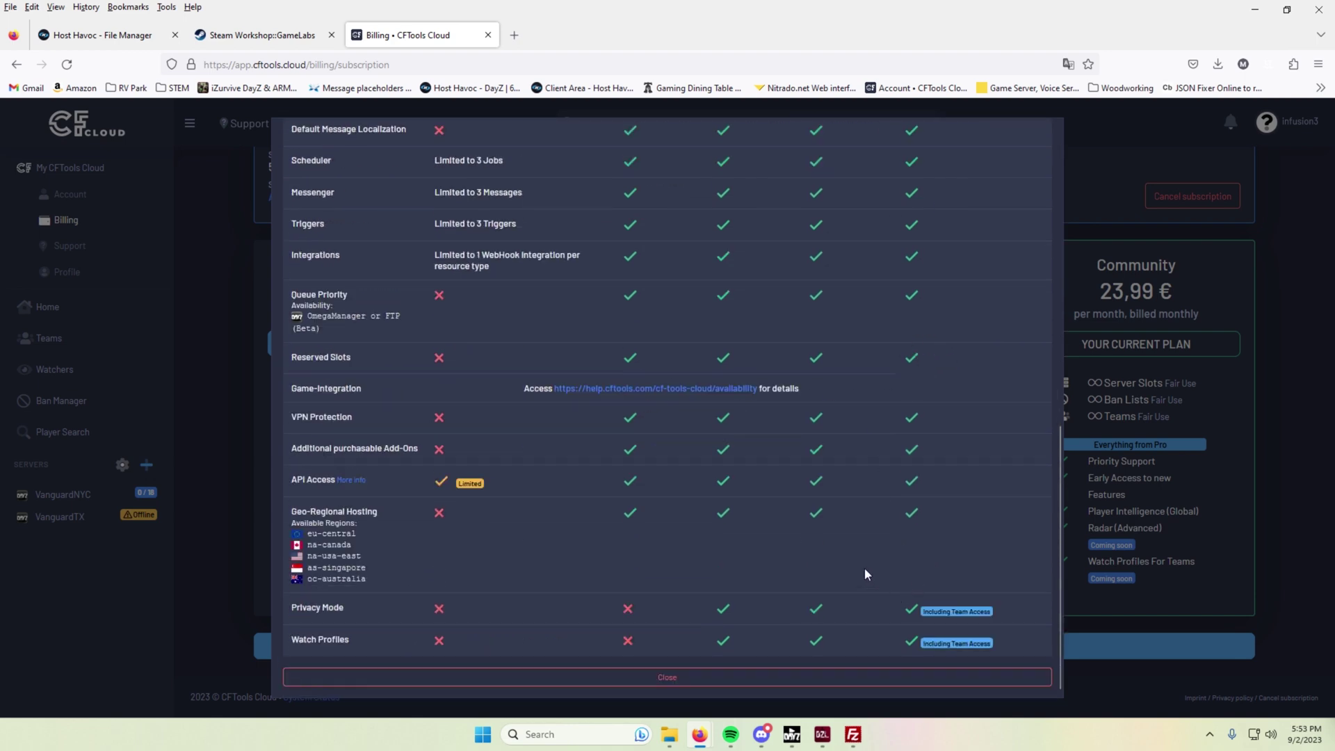
{"action": "left_click_drag", "start_coordinate": [297, 480], "coordinate": [575, 481]}
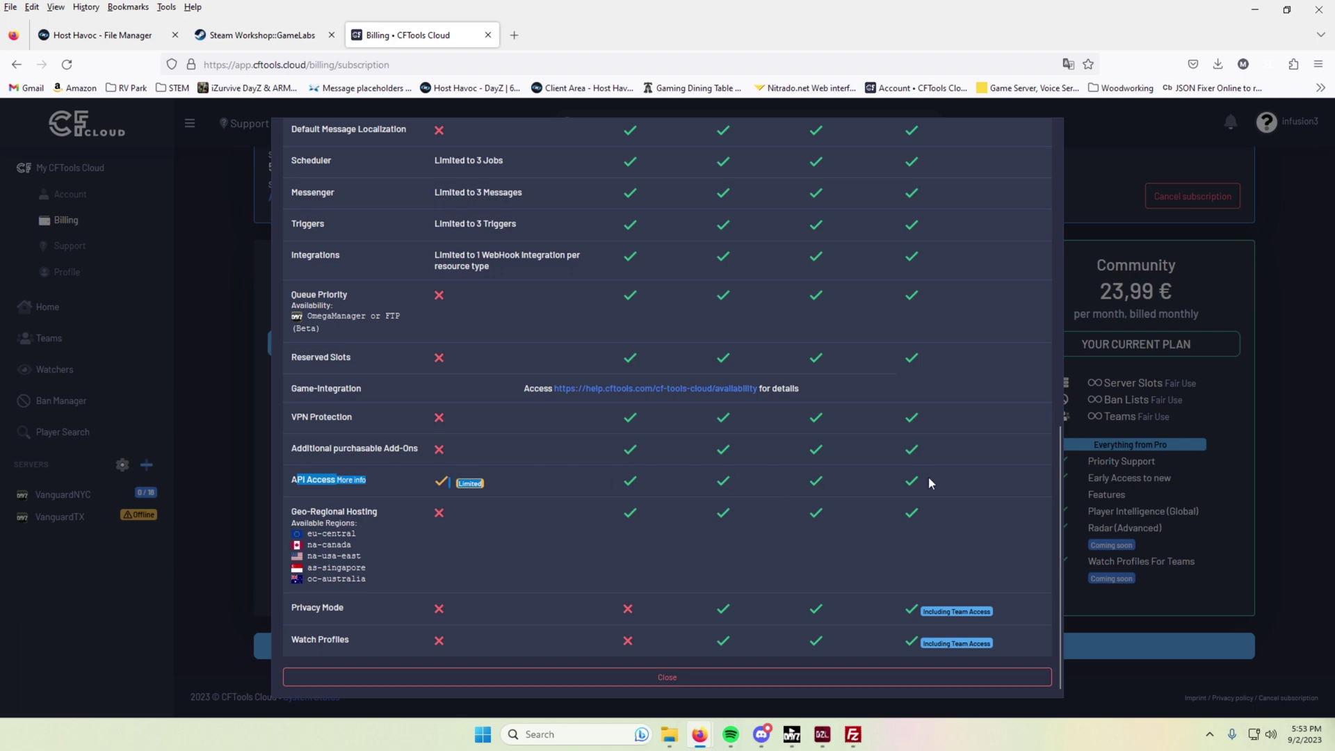
{"action": "scroll", "coordinate": [949, 456], "scroll_direction": "up", "scroll_amount": 11}
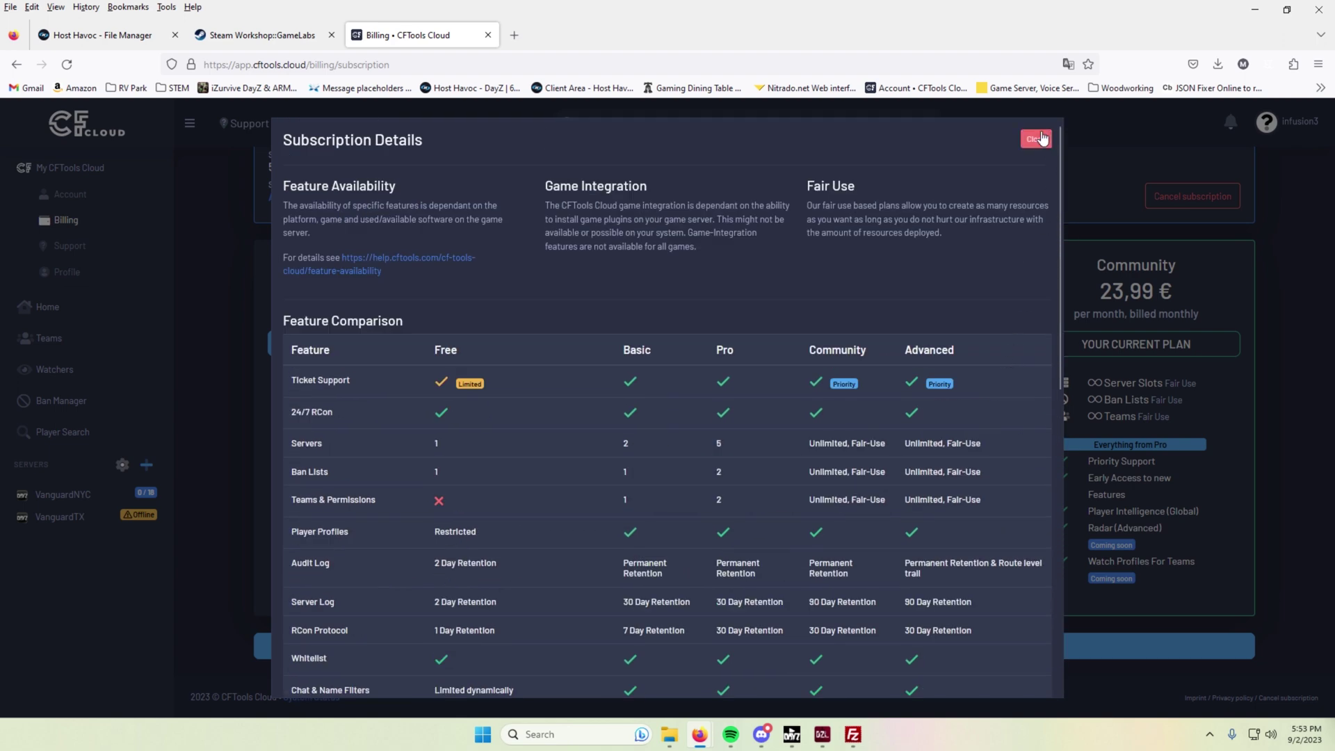
{"action": "left_click", "coordinate": [1041, 138]}
Step: Open the VanguardTX server management page, then go back to the Workshop tab
{"action": "left_click", "coordinate": [111, 519]}
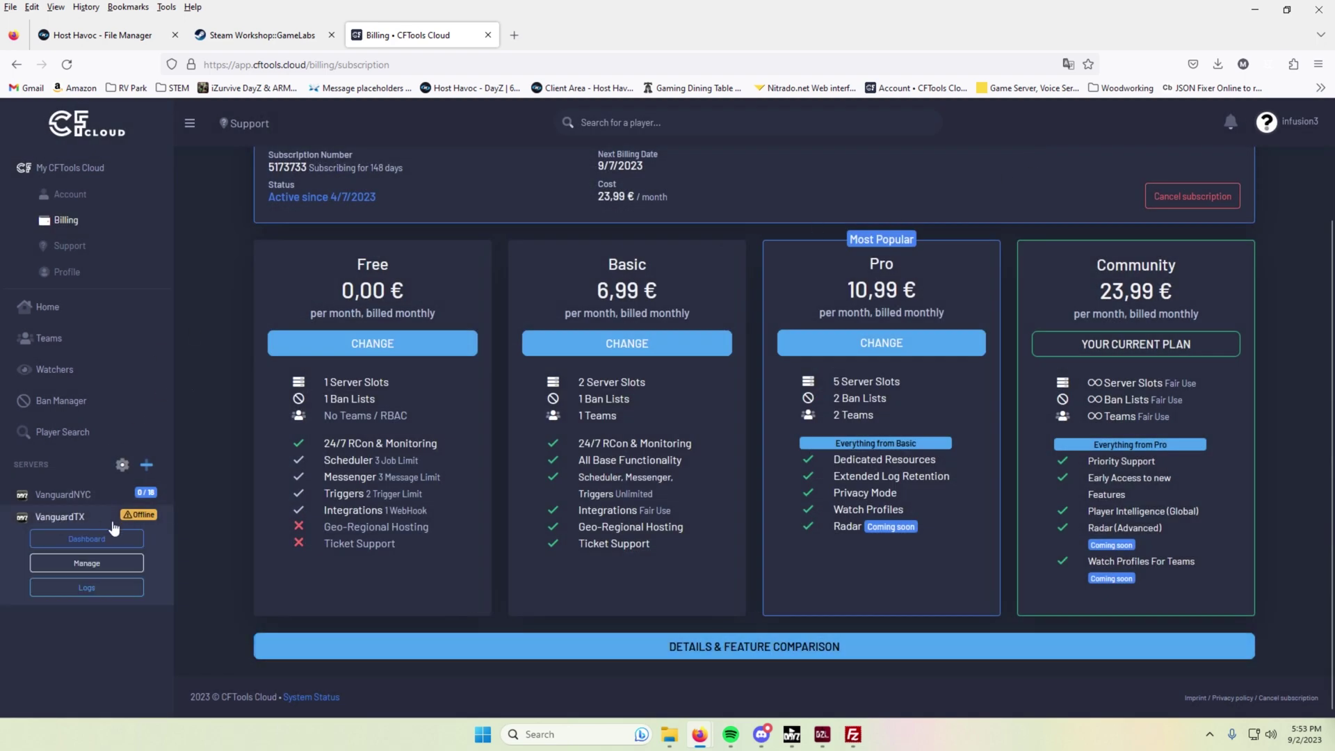
{"action": "left_click", "coordinate": [86, 563]}
{"action": "key", "text": "ctrl+shift+Tab"}
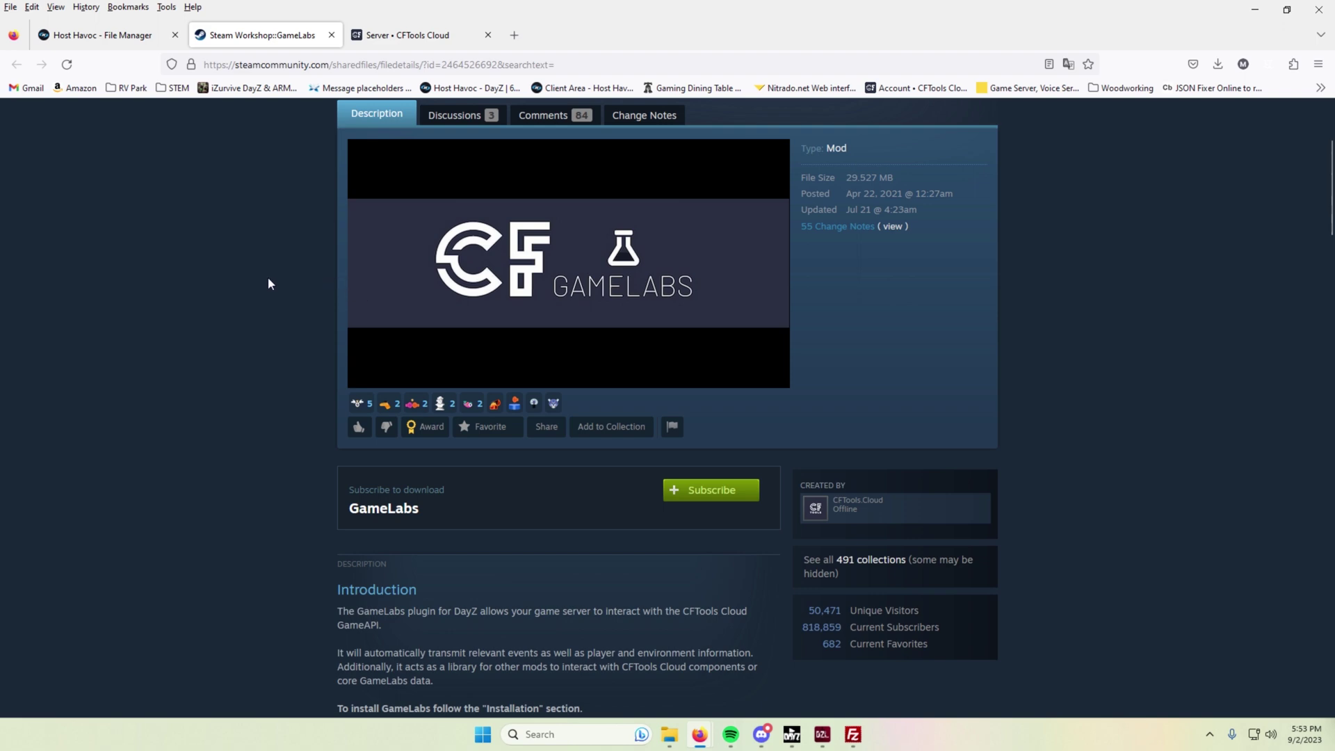
{"action": "left_click", "coordinate": [91, 33]}
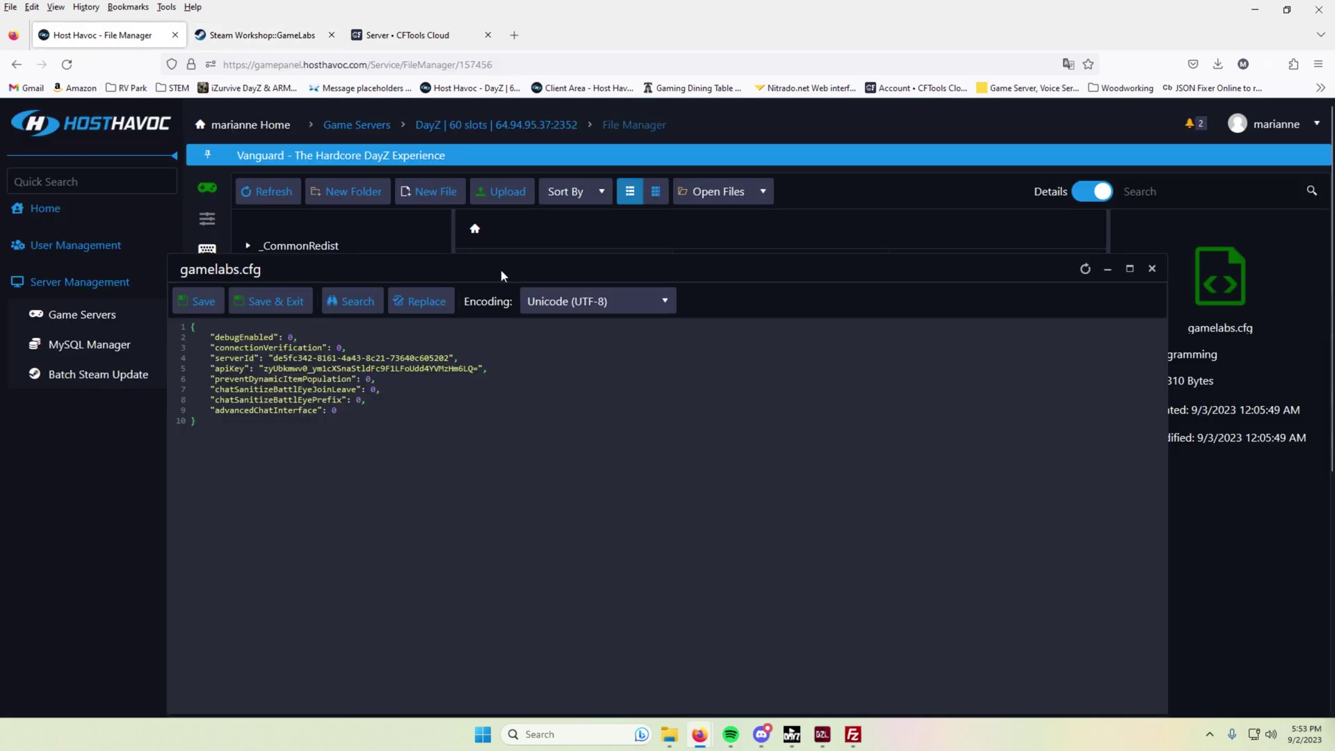
{"action": "left_click", "coordinate": [1150, 270]}
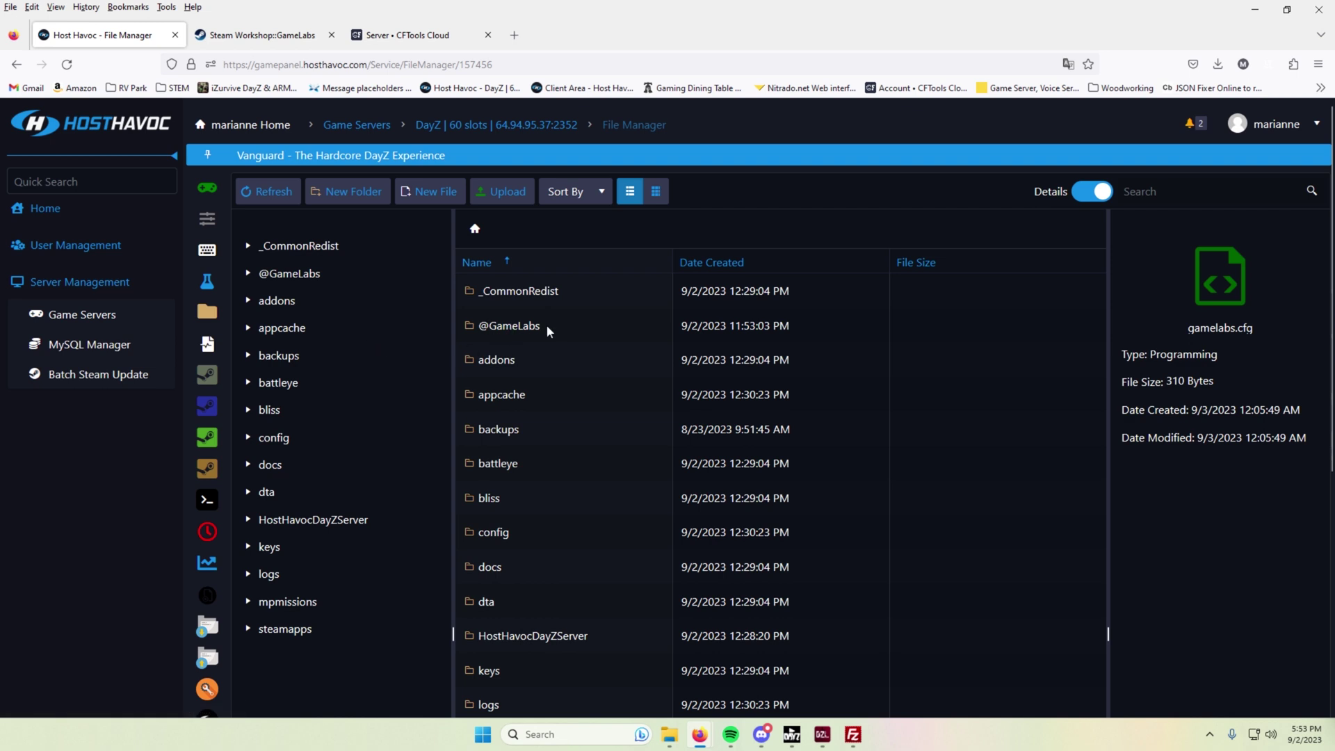
{"action": "scroll", "coordinate": [541, 324], "scroll_direction": "down", "scroll_amount": 1}
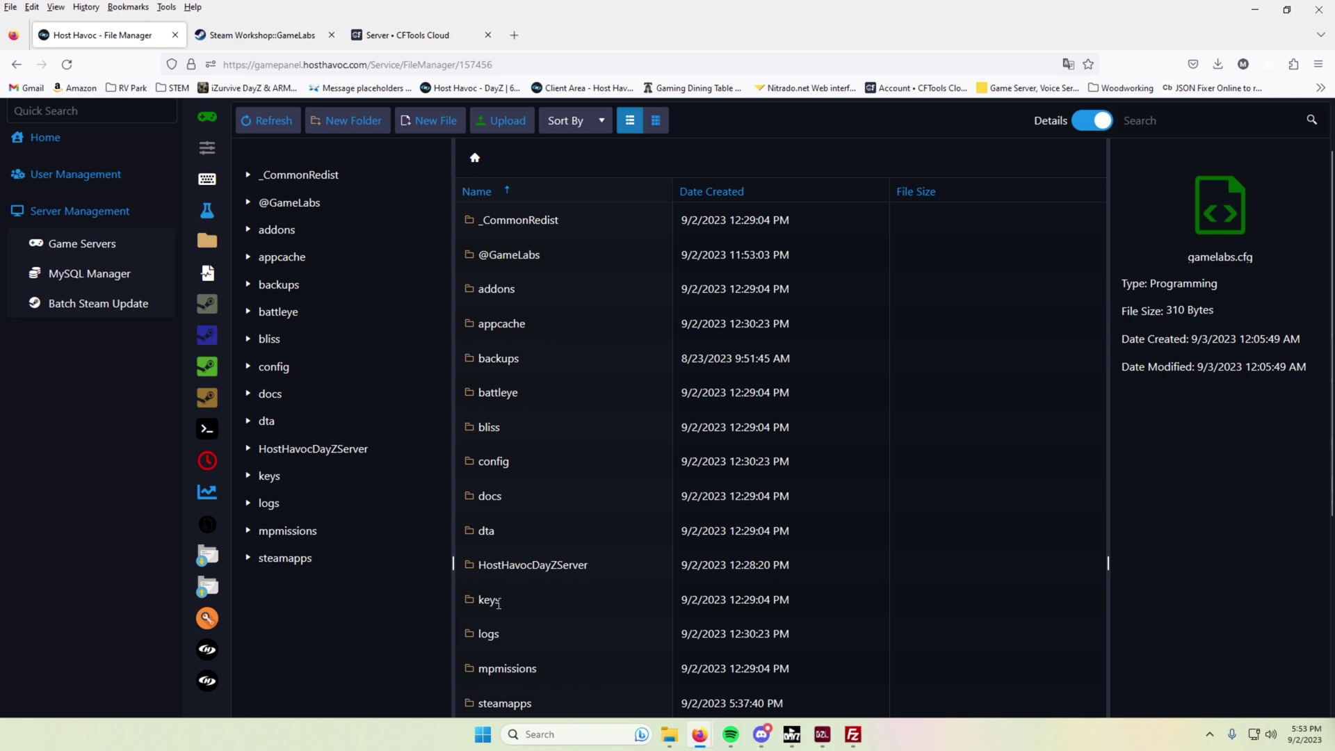
{"action": "left_click", "coordinate": [206, 179]}
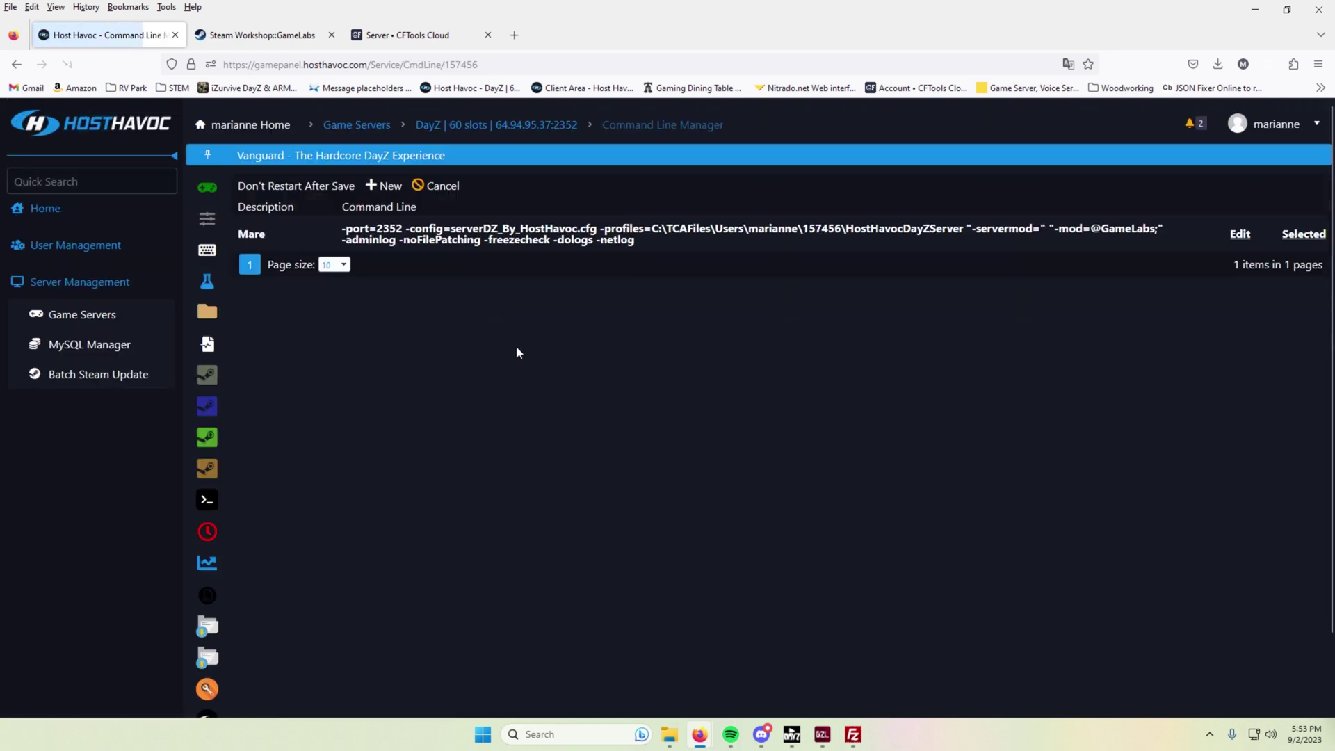
{"action": "left_click", "coordinate": [1239, 234]}
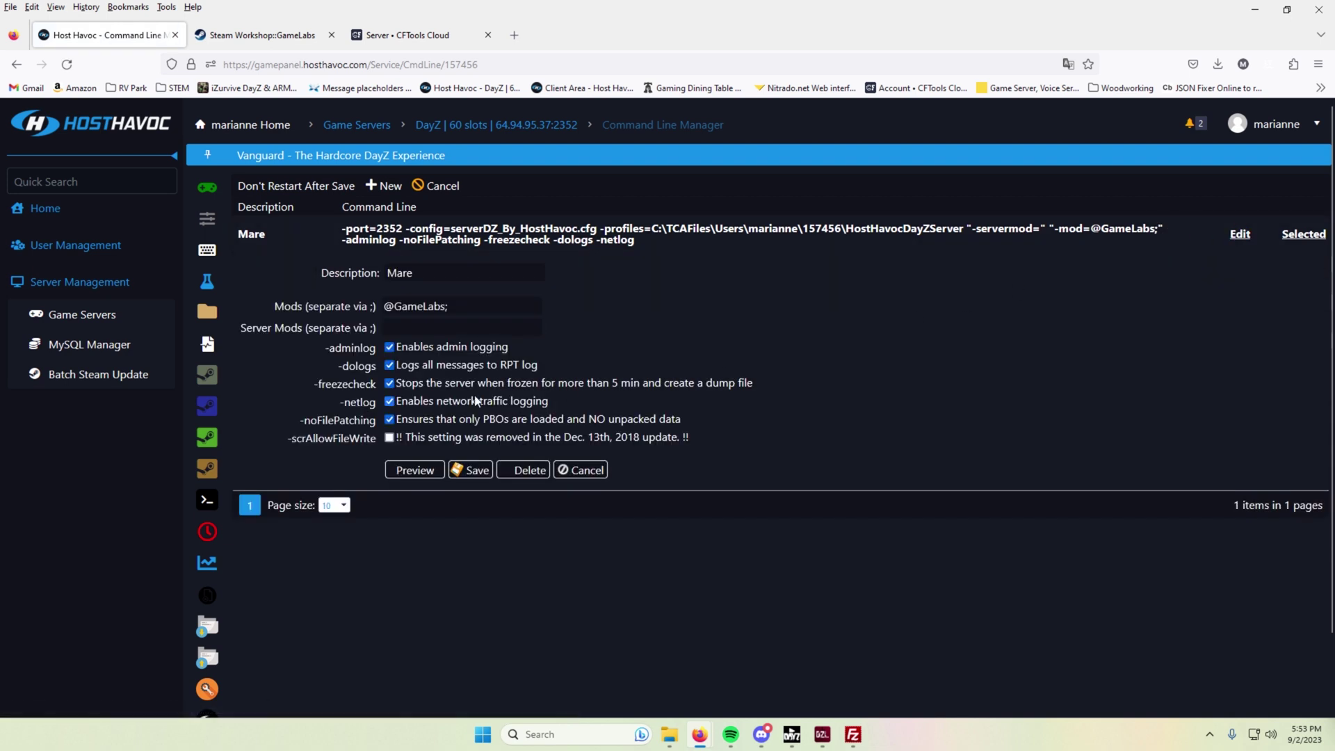
{"action": "triple_click", "coordinate": [466, 305]}
{"action": "left_click", "coordinate": [591, 307]}
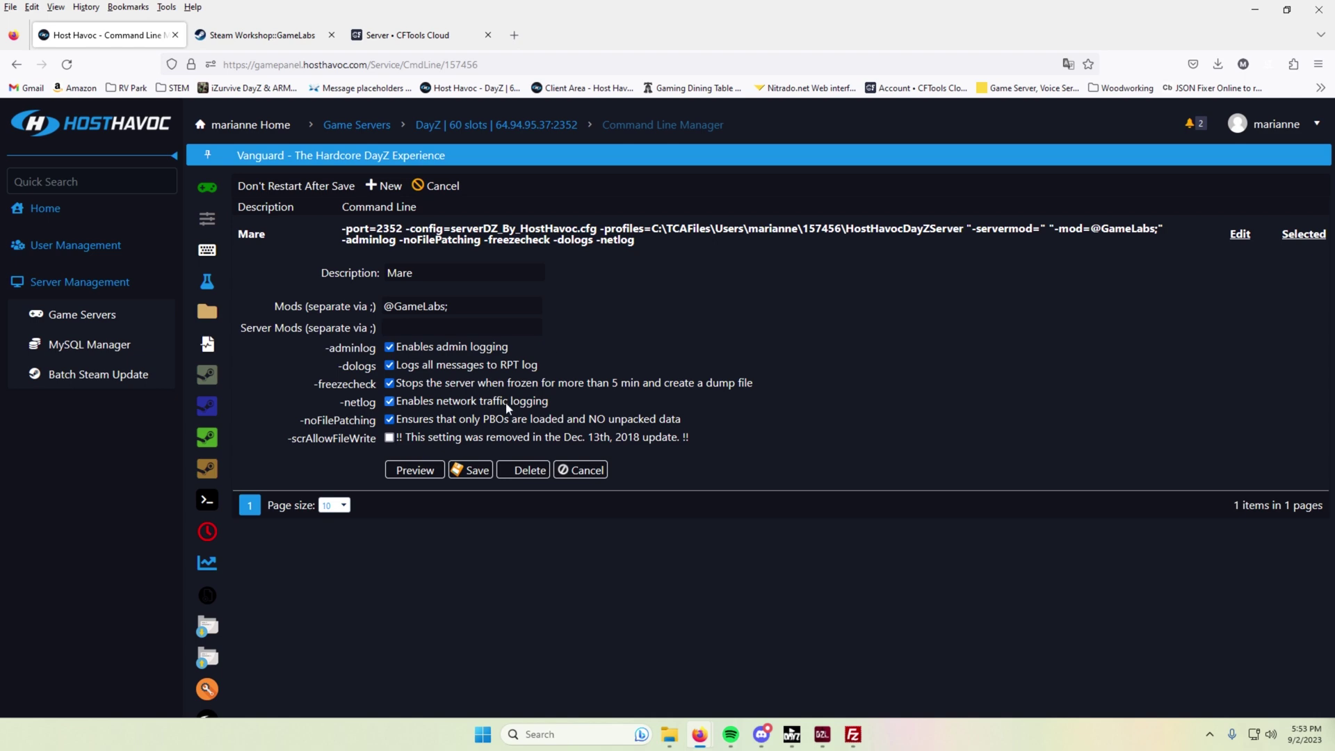
{"action": "left_click", "coordinate": [472, 470]}
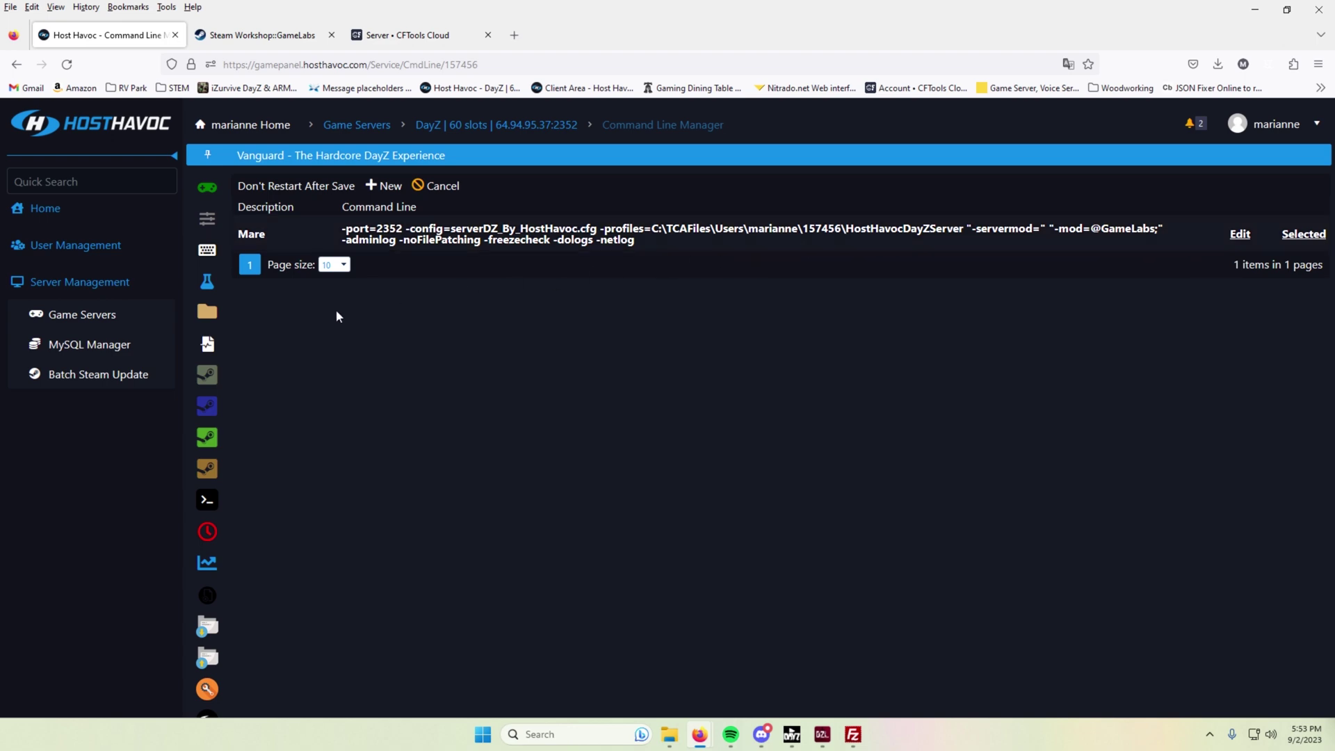
{"action": "left_click", "coordinate": [207, 311]}
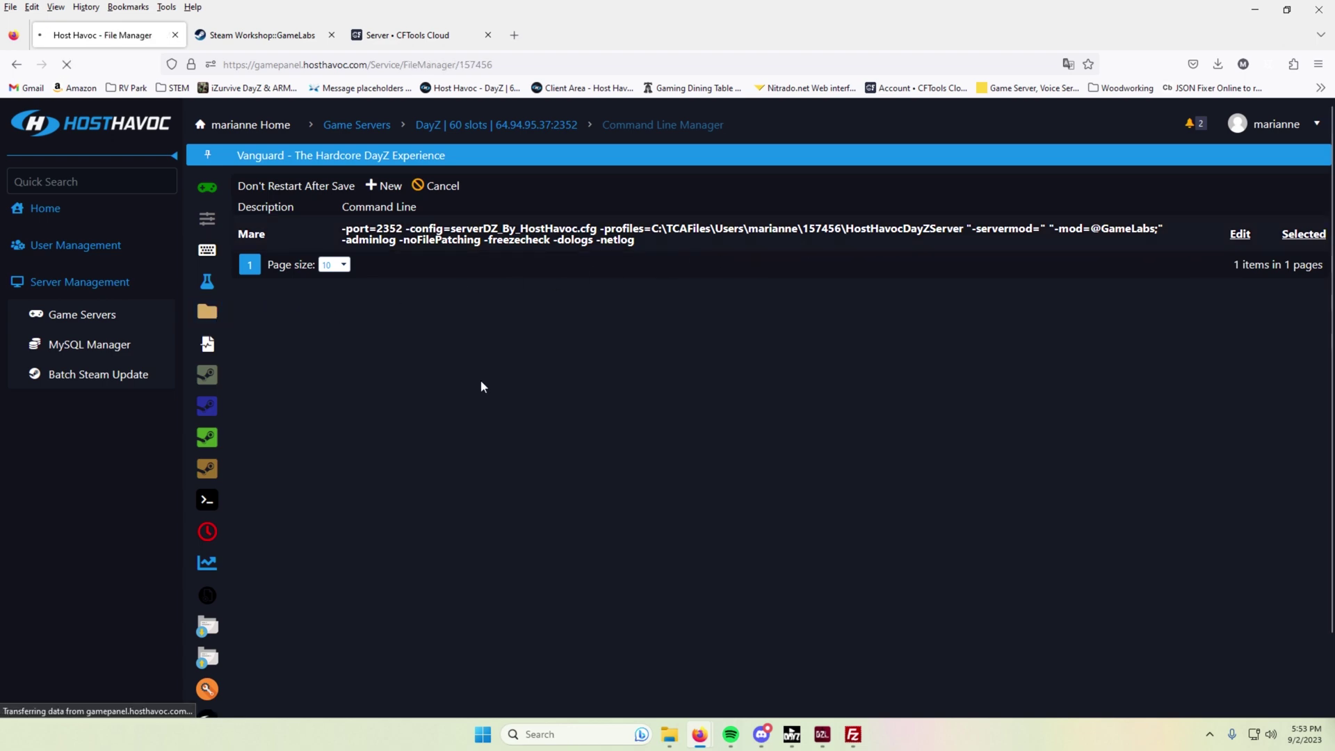
Step: On the GameLabs Workshop page, read the Installation note about the profiles directory
{"action": "scroll", "coordinate": [626, 431], "scroll_direction": "down", "scroll_amount": 4}
{"action": "scroll", "coordinate": [615, 434], "scroll_direction": "down", "scroll_amount": 2}
{"action": "scroll", "coordinate": [603, 407], "scroll_direction": "up", "scroll_amount": 6}
{"action": "scroll", "coordinate": [600, 393], "scroll_direction": "down", "scroll_amount": 5}
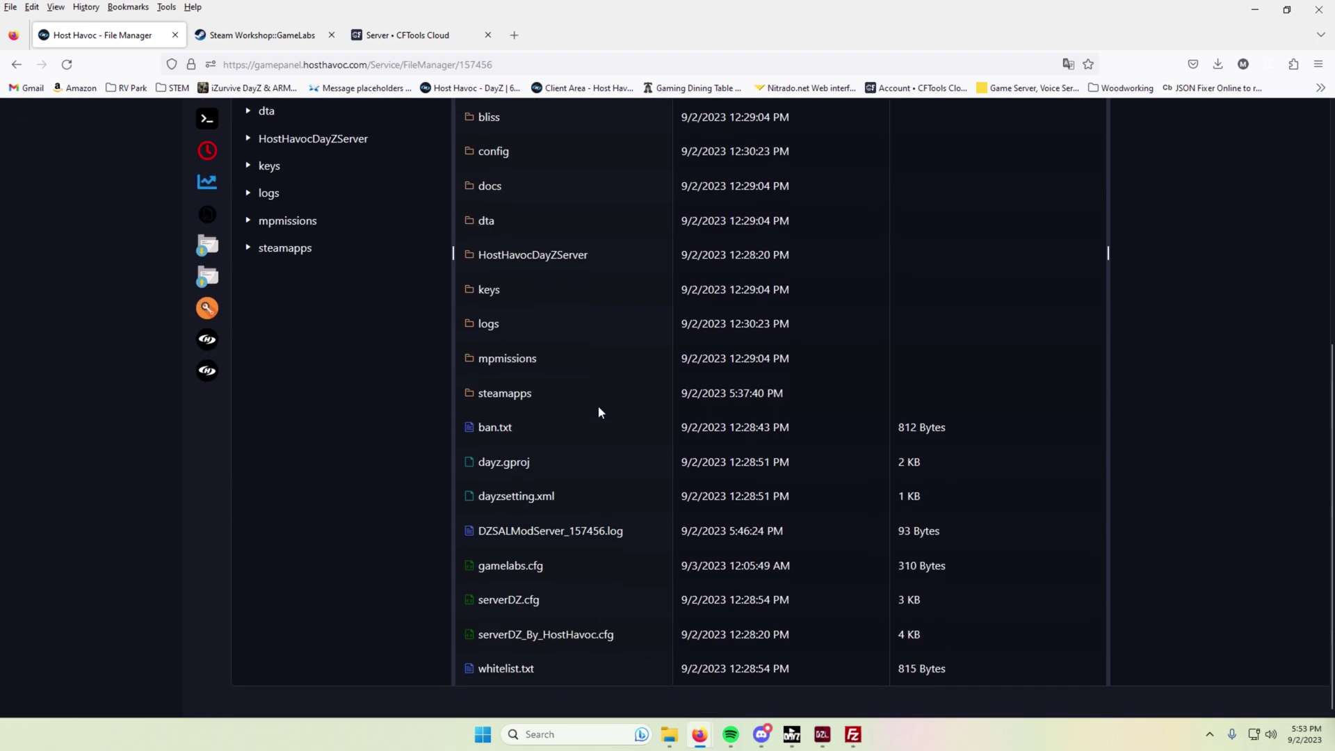
{"action": "scroll", "coordinate": [604, 425], "scroll_direction": "up", "scroll_amount": 5}
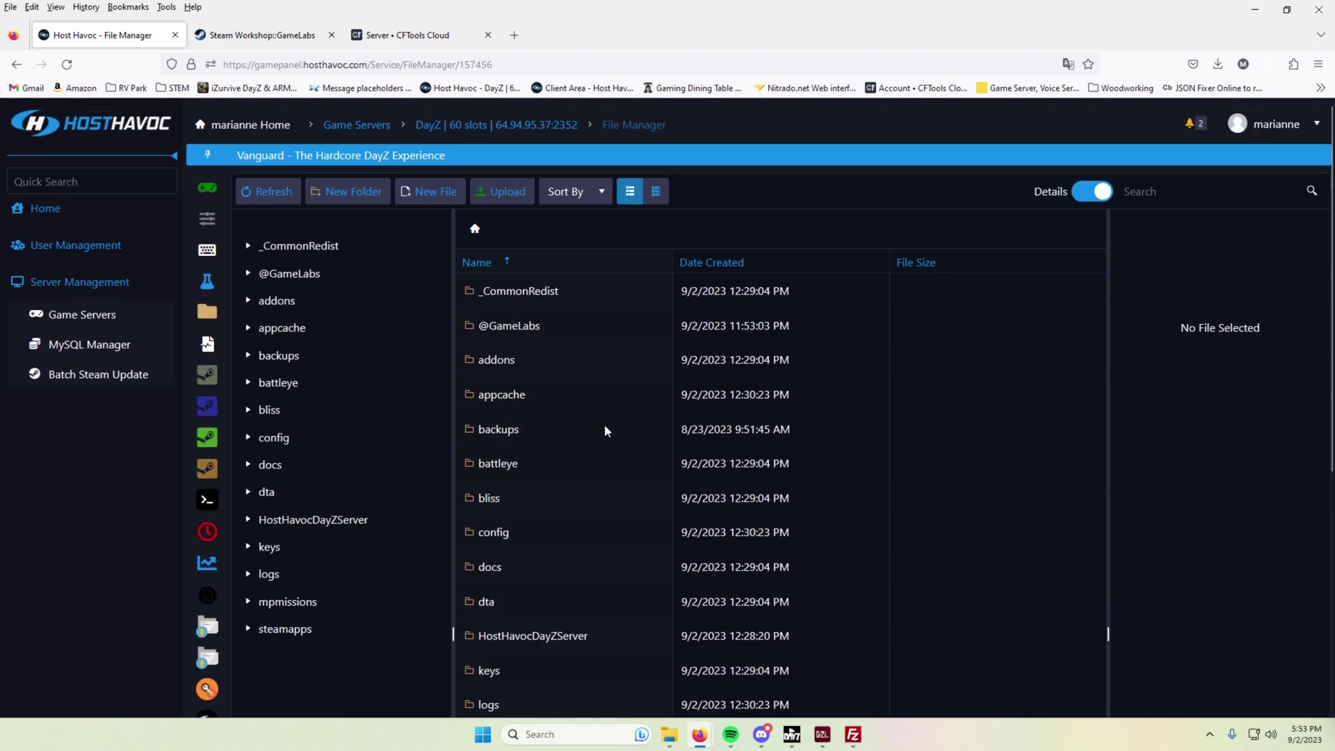
{"action": "left_click", "coordinate": [257, 35]}
{"action": "scroll", "coordinate": [319, 404], "scroll_direction": "down", "scroll_amount": 4}
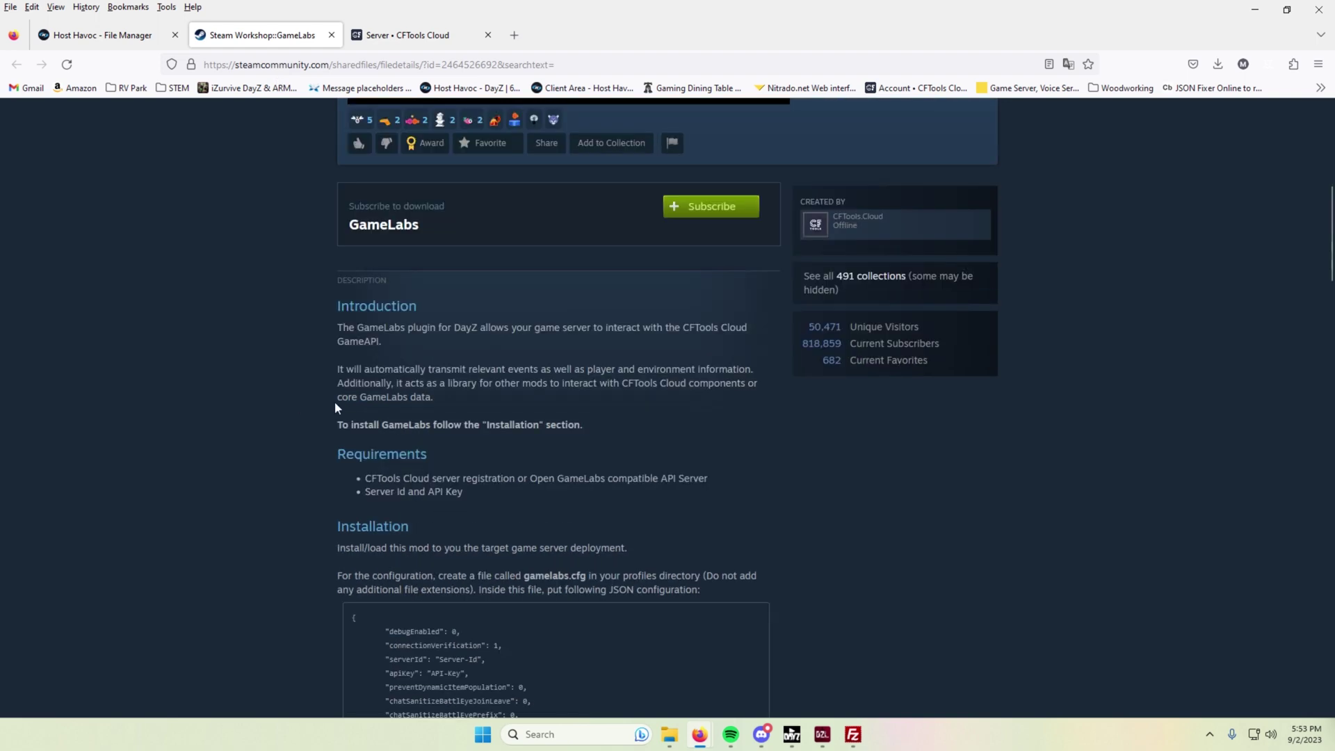
{"action": "scroll", "coordinate": [390, 395], "scroll_direction": "down", "scroll_amount": 2}
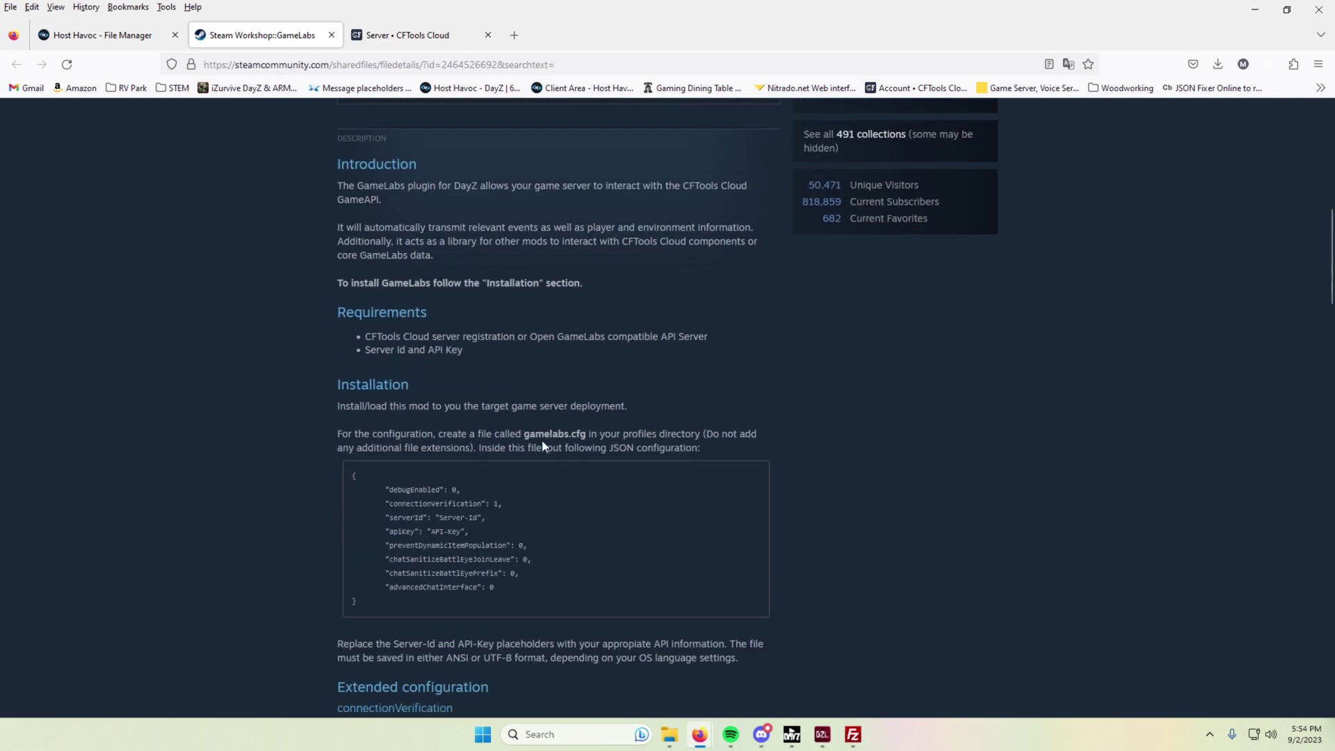
{"action": "left_click_drag", "start_coordinate": [638, 434], "coordinate": [695, 434]}
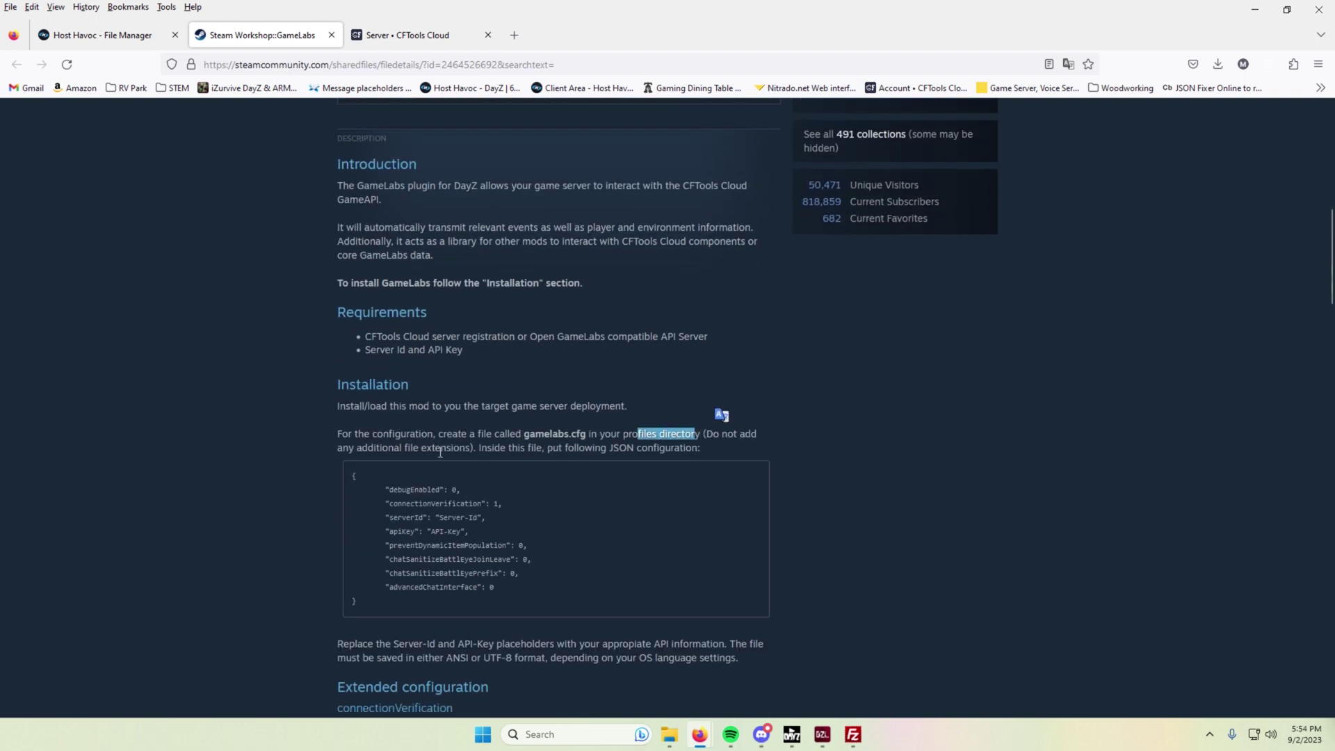
{"action": "left_click", "coordinate": [538, 449]}
Step: Study the gamelabs.cfg JSON template and file name, then return to File Manager
{"action": "left_click_drag", "start_coordinate": [432, 515], "coordinate": [490, 603]}
{"action": "left_click", "coordinate": [490, 603]}
{"action": "scroll", "coordinate": [490, 603], "scroll_direction": "up", "scroll_amount": 2}
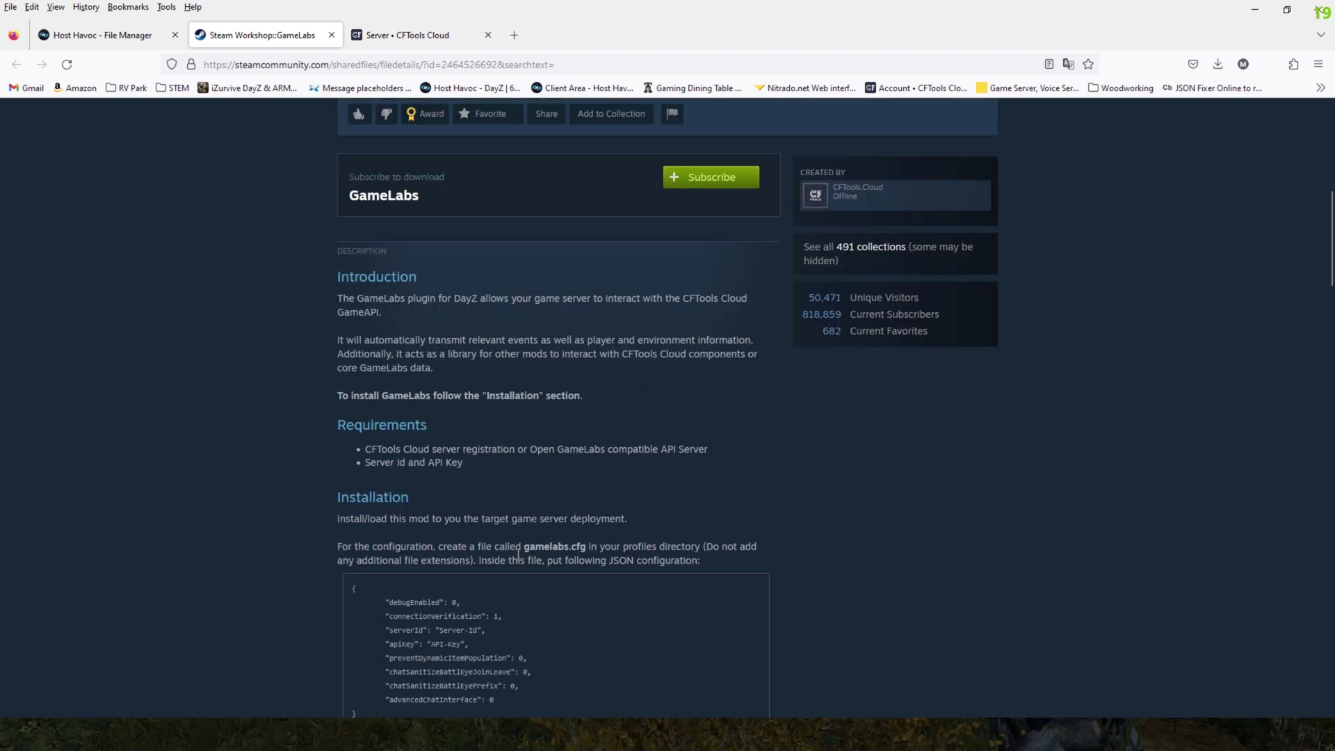
{"action": "left_click_drag", "start_coordinate": [528, 547], "coordinate": [594, 547]}
{"action": "left_click", "coordinate": [594, 547]}
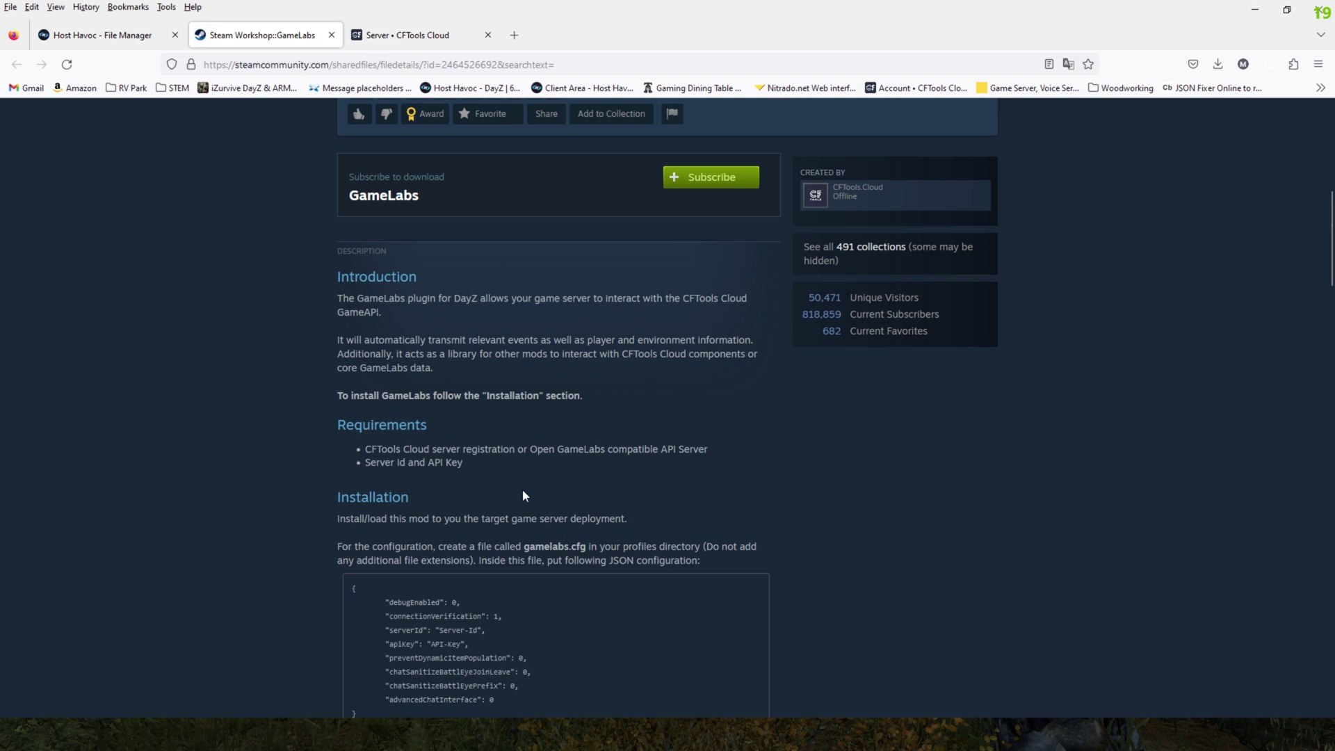
{"action": "left_click", "coordinate": [99, 35]}
Step: Navigate File Manager into HostHavocDayZServer > Users > Server
{"action": "scroll", "coordinate": [367, 364], "scroll_direction": "down", "scroll_amount": 2}
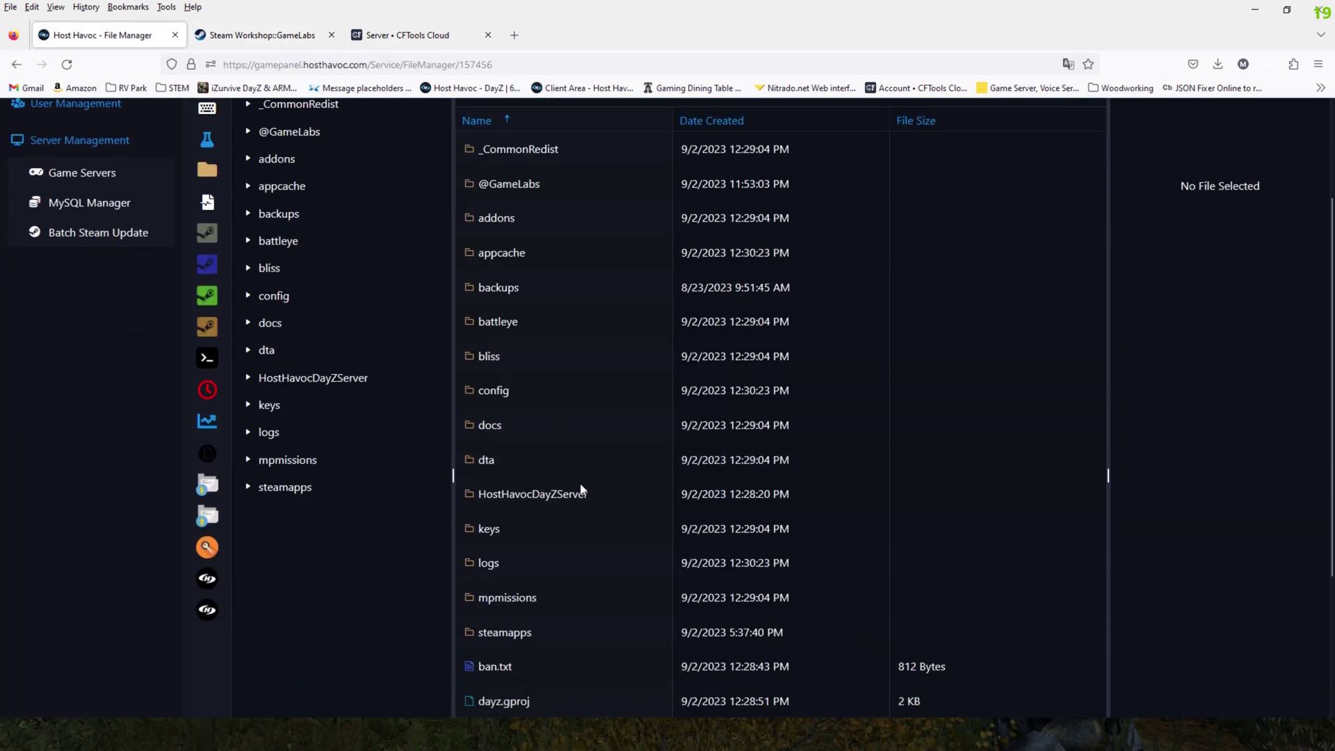
{"action": "scroll", "coordinate": [505, 496], "scroll_direction": "down", "scroll_amount": 3}
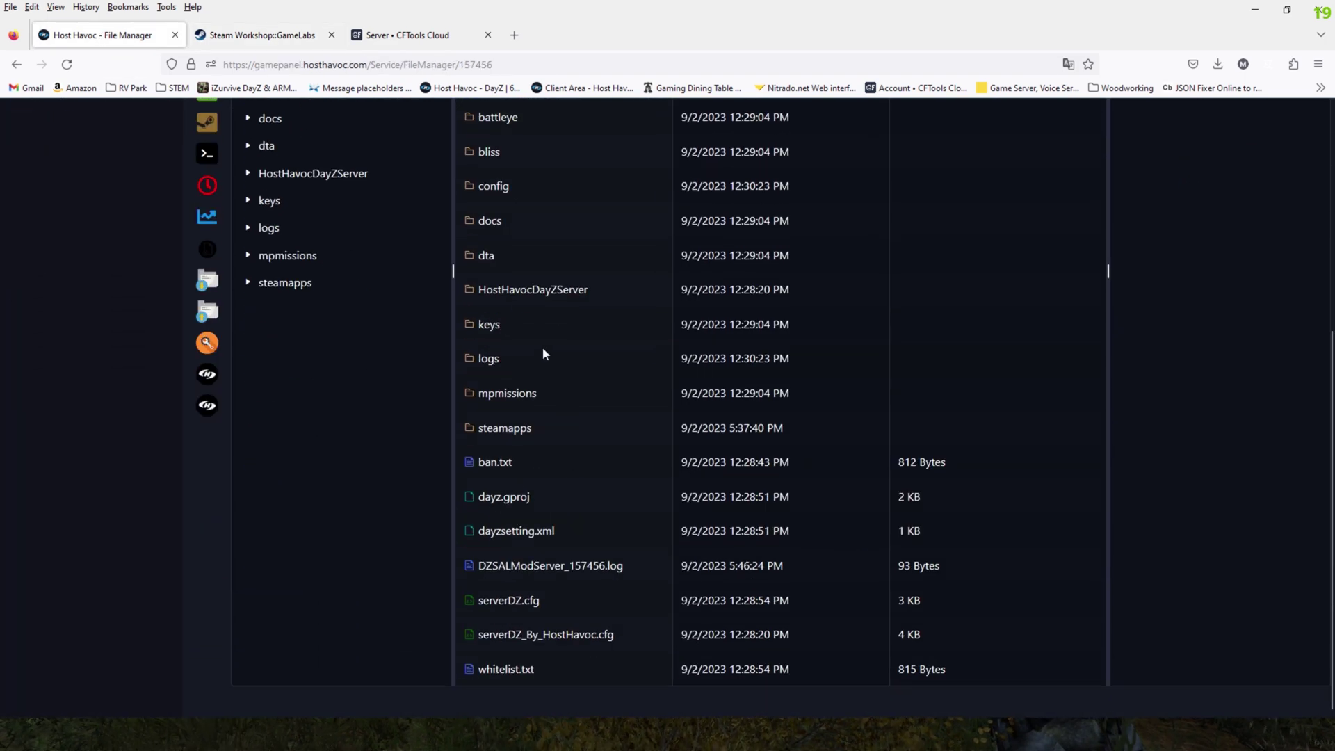
{"action": "double_click", "coordinate": [531, 288]}
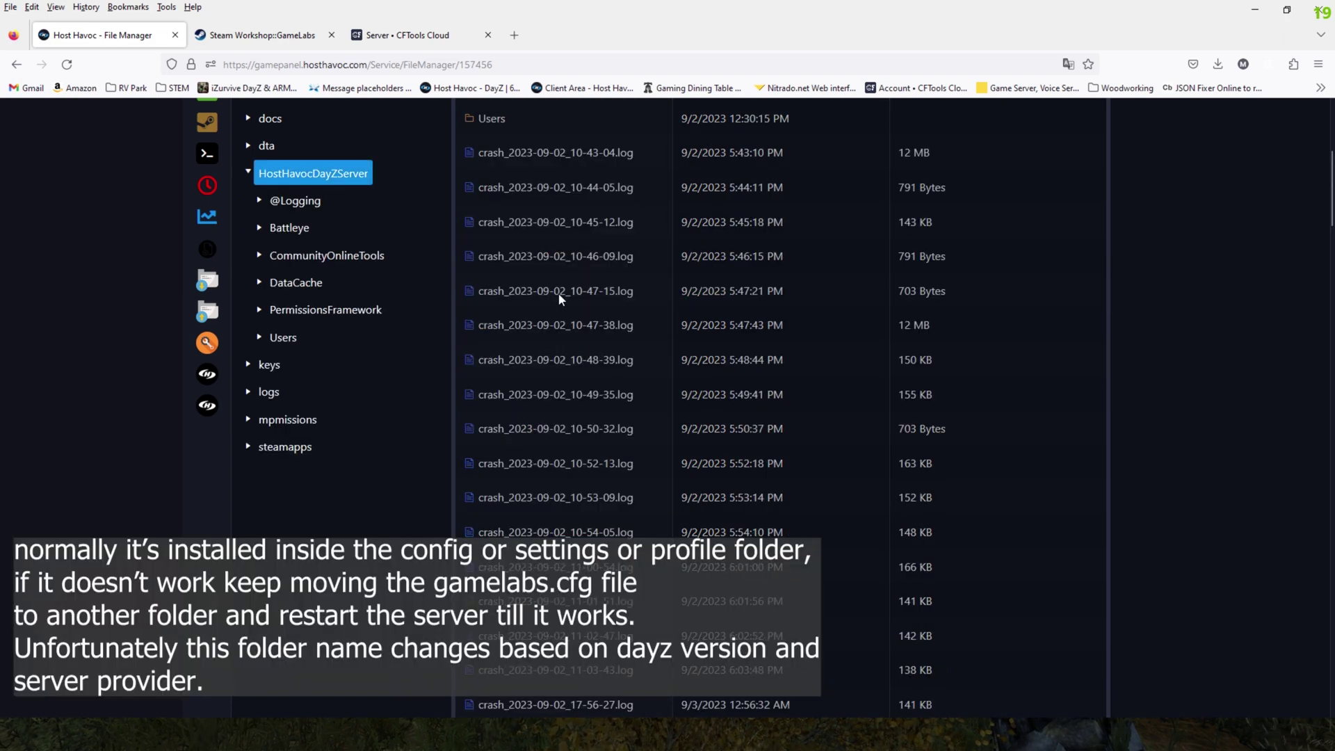
{"action": "scroll", "coordinate": [583, 421], "scroll_direction": "down", "scroll_amount": 4}
{"action": "scroll", "coordinate": [584, 424], "scroll_direction": "down", "scroll_amount": 10}
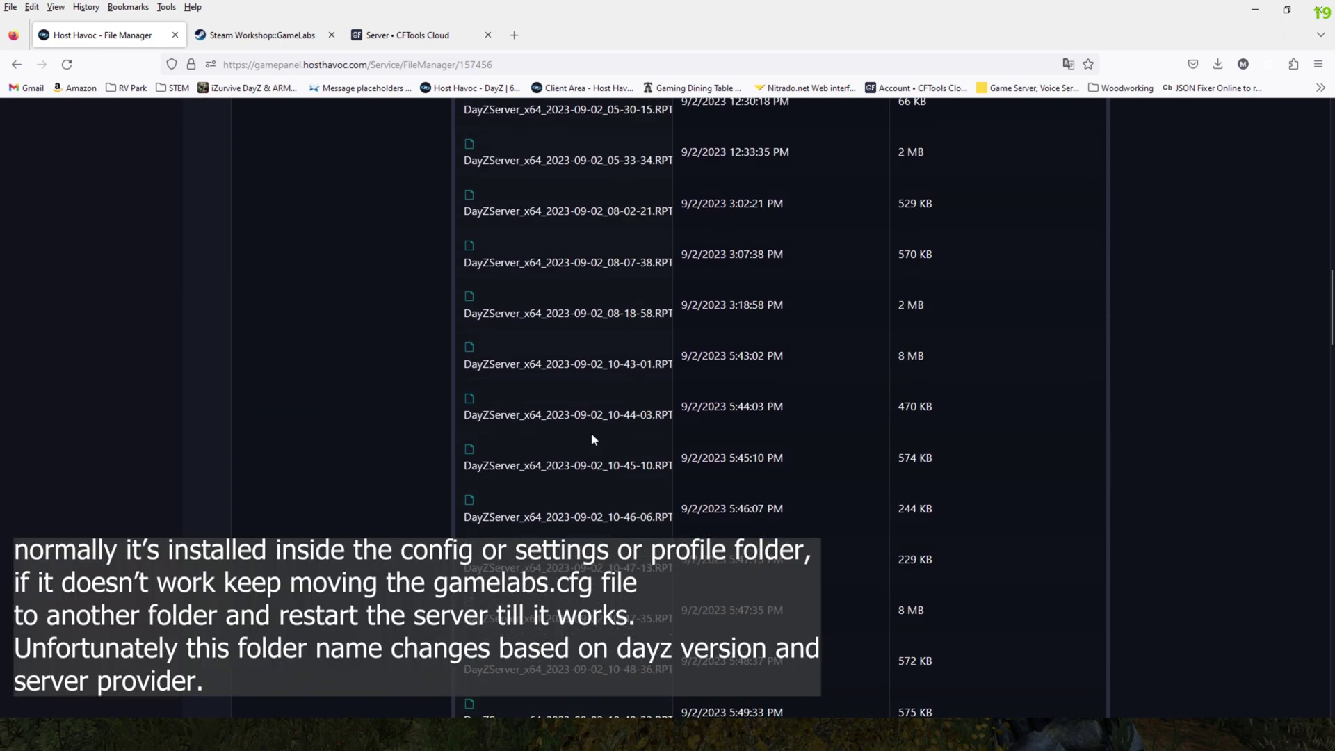
{"action": "scroll", "coordinate": [591, 428], "scroll_direction": "up", "scroll_amount": 16}
{"action": "scroll", "coordinate": [591, 424], "scroll_direction": "up", "scroll_amount": 3}
{"action": "double_click", "coordinate": [498, 467]}
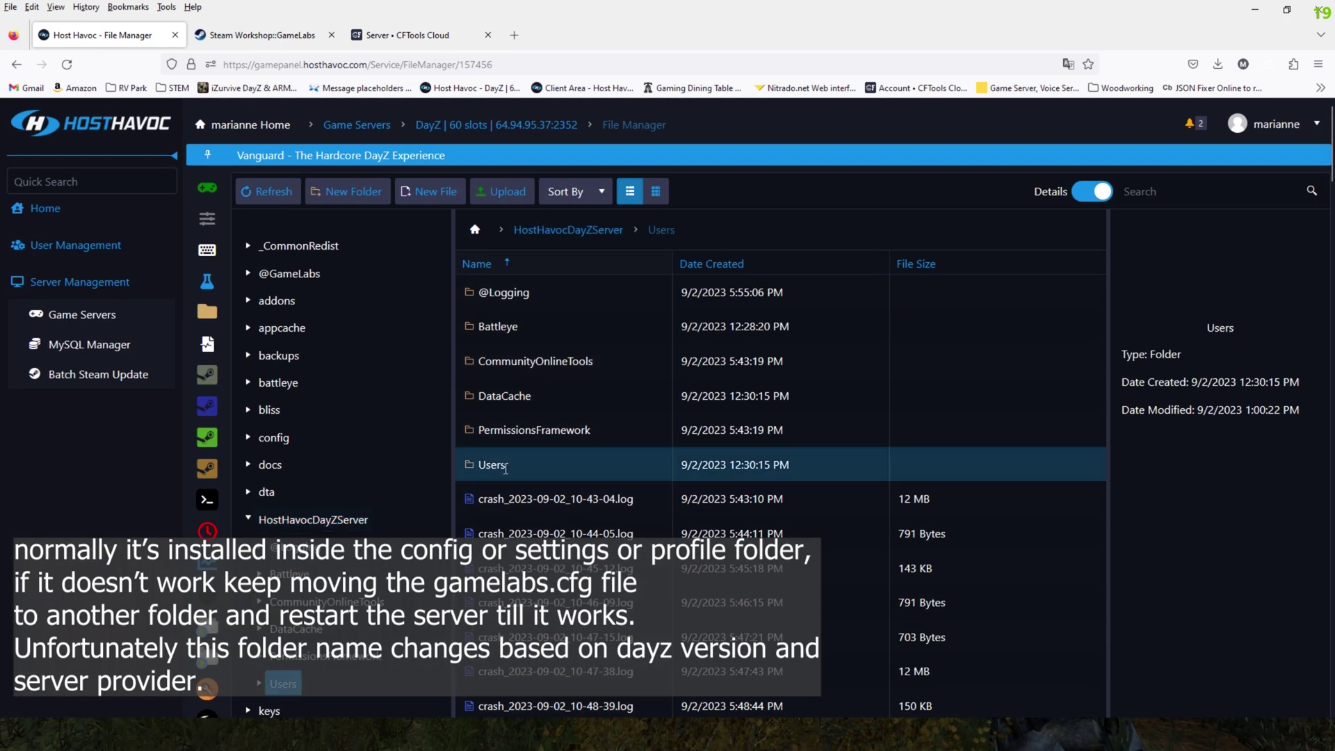
{"action": "double_click", "coordinate": [495, 292]}
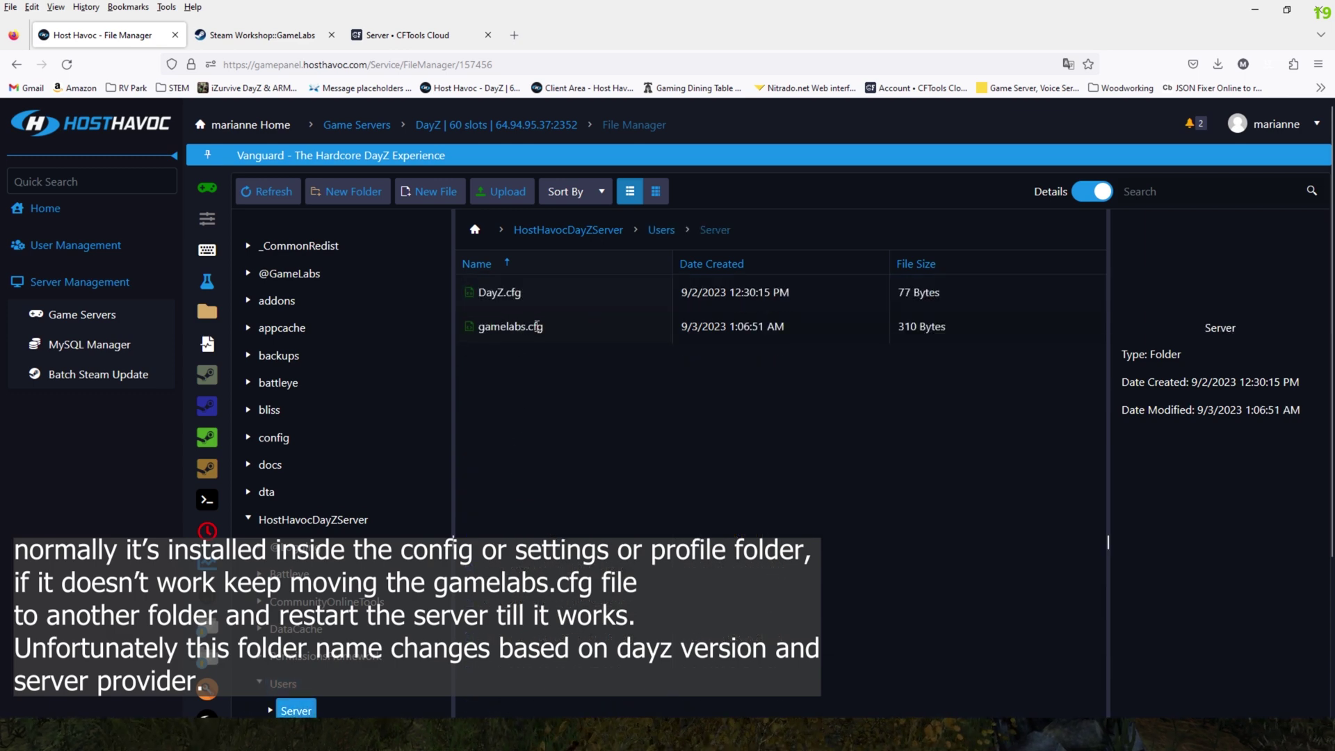
Step: Open gamelabs.cfg for editing and compare it with the Workshop JSON template
{"action": "left_click", "coordinate": [538, 327]}
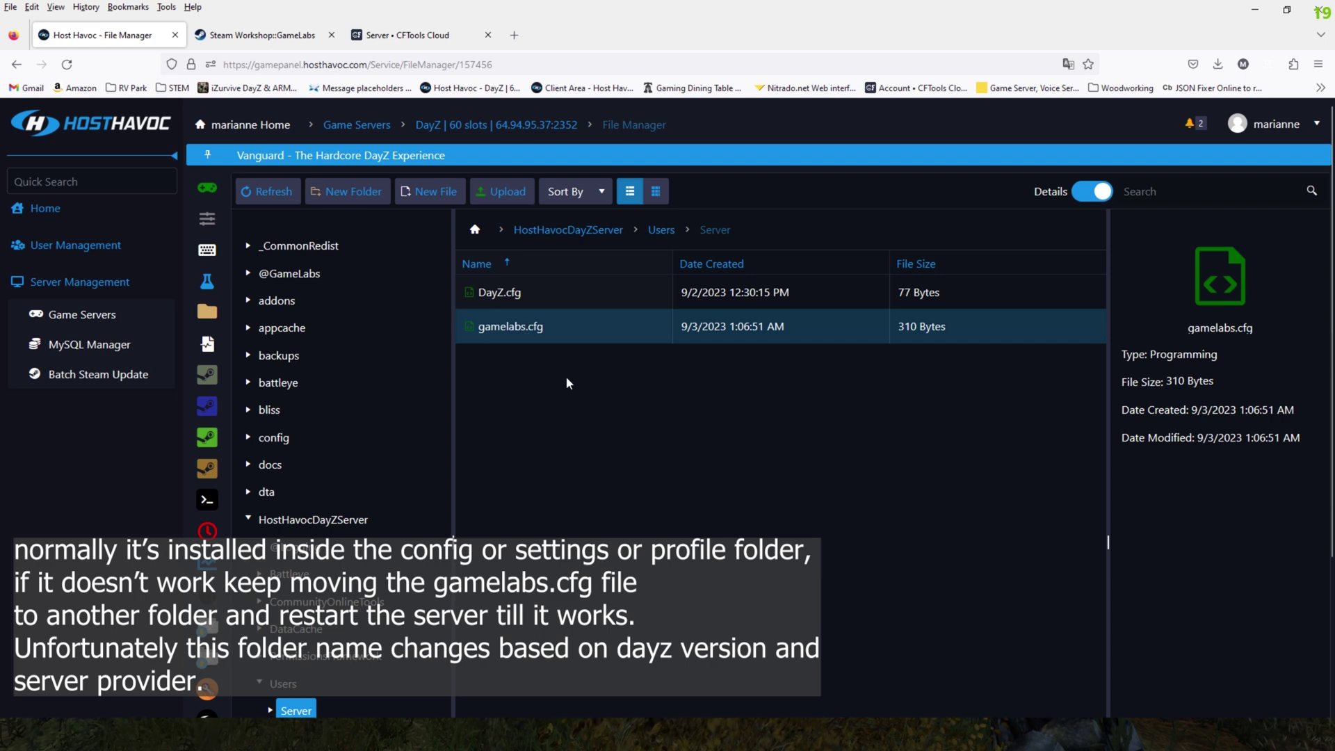
{"action": "double_click", "coordinate": [513, 326]}
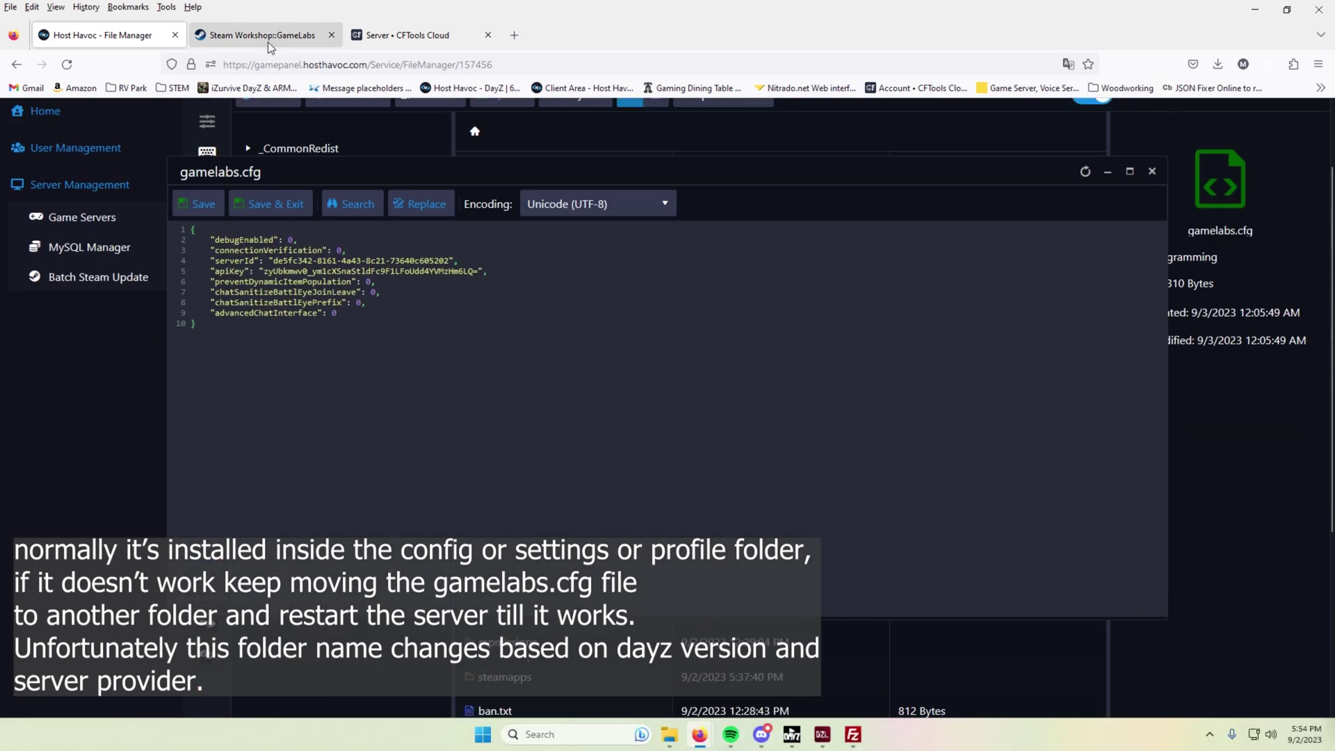
{"action": "left_click", "coordinate": [266, 38]}
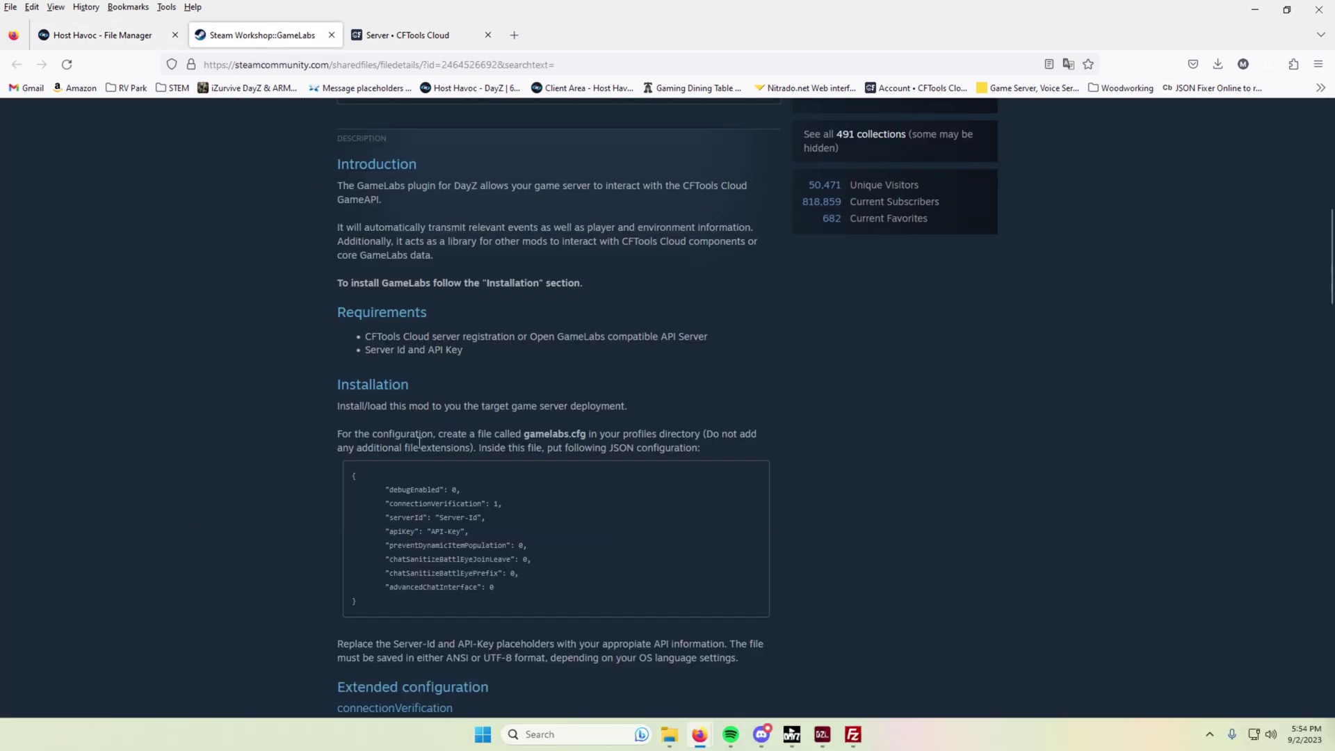
{"action": "left_click_drag", "start_coordinate": [354, 478], "coordinate": [507, 612]}
{"action": "left_click", "coordinate": [548, 591]}
{"action": "double_click", "coordinate": [496, 504]}
{"action": "double_click", "coordinate": [496, 503]}
{"action": "scroll", "coordinate": [529, 523], "scroll_direction": "down", "scroll_amount": 3}
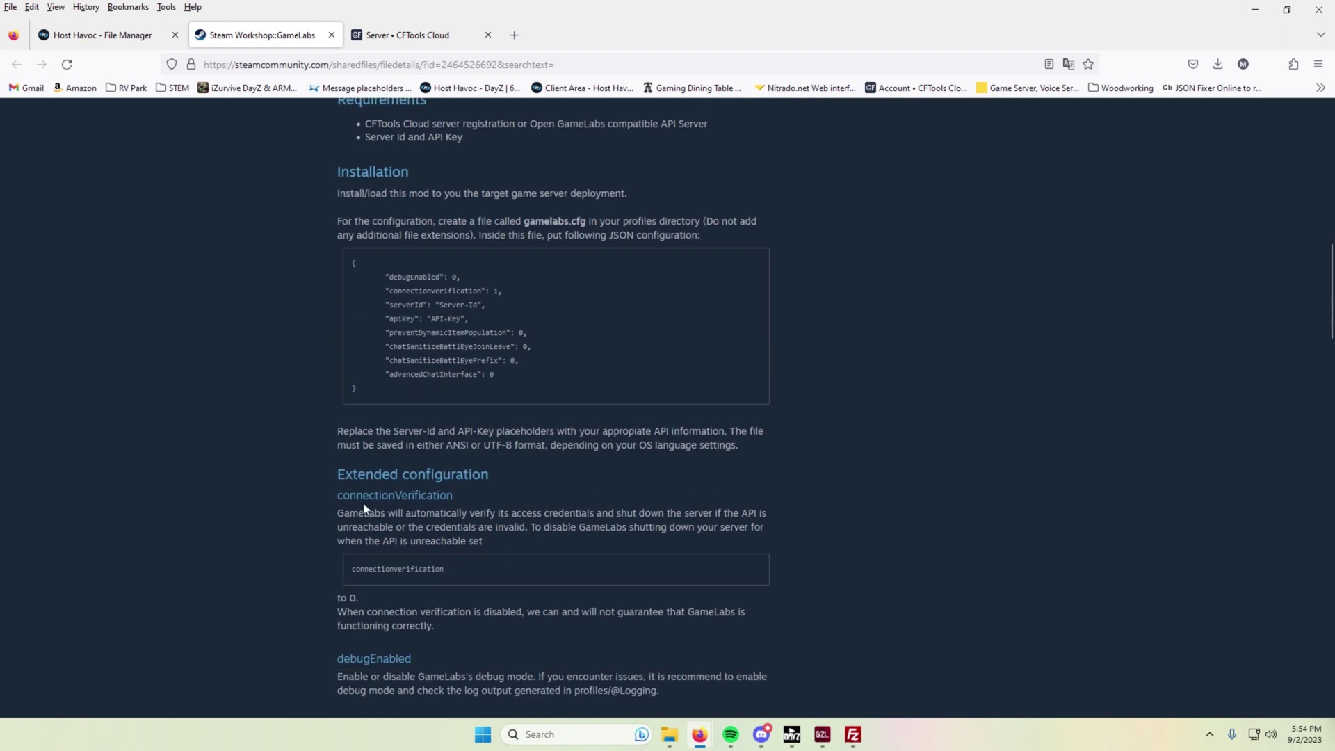
{"action": "left_click_drag", "start_coordinate": [337, 513], "coordinate": [754, 515]}
{"action": "left_click", "coordinate": [619, 516]}
{"action": "left_click", "coordinate": [583, 531]}
{"action": "double_click", "coordinate": [497, 292]}
{"action": "left_click_drag", "start_coordinate": [404, 345], "coordinate": [515, 346]}
{"action": "left_click", "coordinate": [473, 356]}
{"action": "scroll", "coordinate": [559, 428], "scroll_direction": "down", "scroll_amount": 10}
{"action": "left_click_drag", "start_coordinate": [469, 277], "coordinate": [526, 277]}
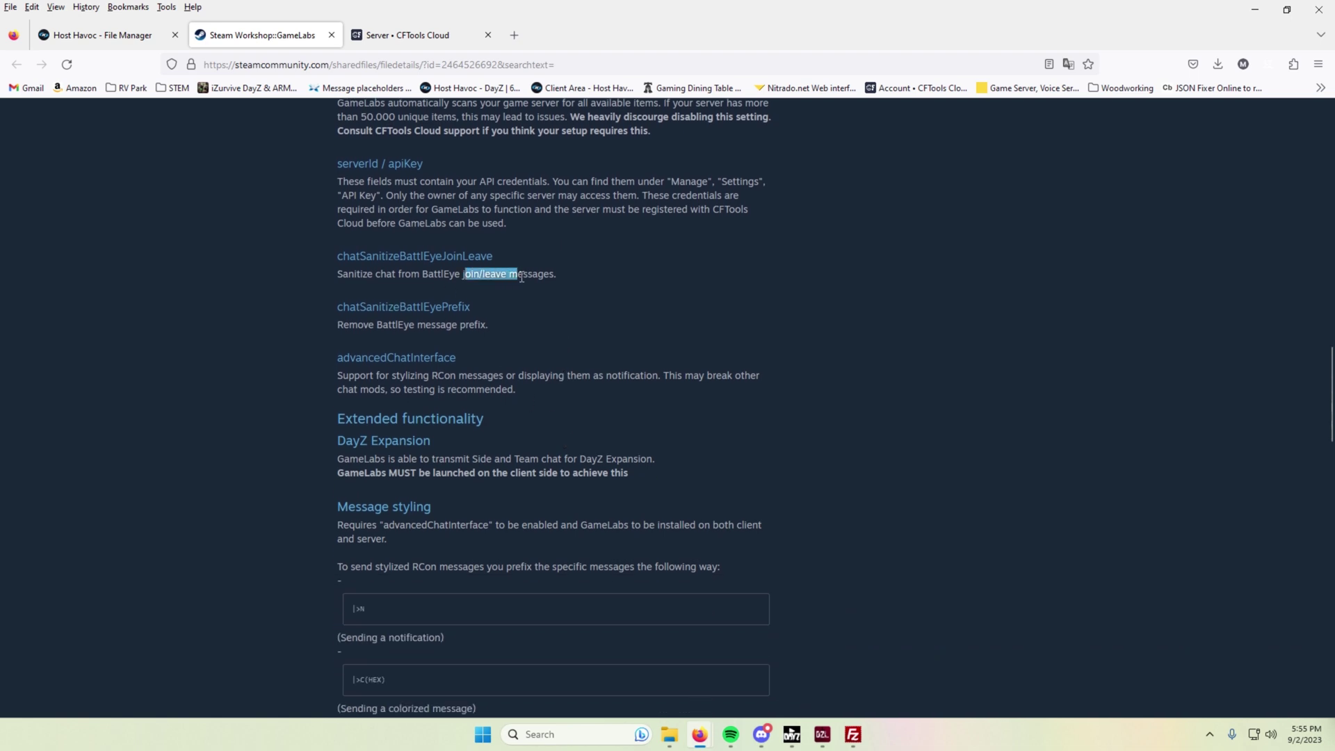
{"action": "left_click", "coordinate": [560, 277]}
{"action": "left_click_drag", "start_coordinate": [462, 274], "coordinate": [509, 274]}
{"action": "left_click", "coordinate": [557, 277]}
{"action": "left_click_drag", "start_coordinate": [343, 325], "coordinate": [500, 329]}
{"action": "left_click", "coordinate": [492, 326]}
{"action": "scroll", "coordinate": [489, 330], "scroll_direction": "up", "scroll_amount": 7}
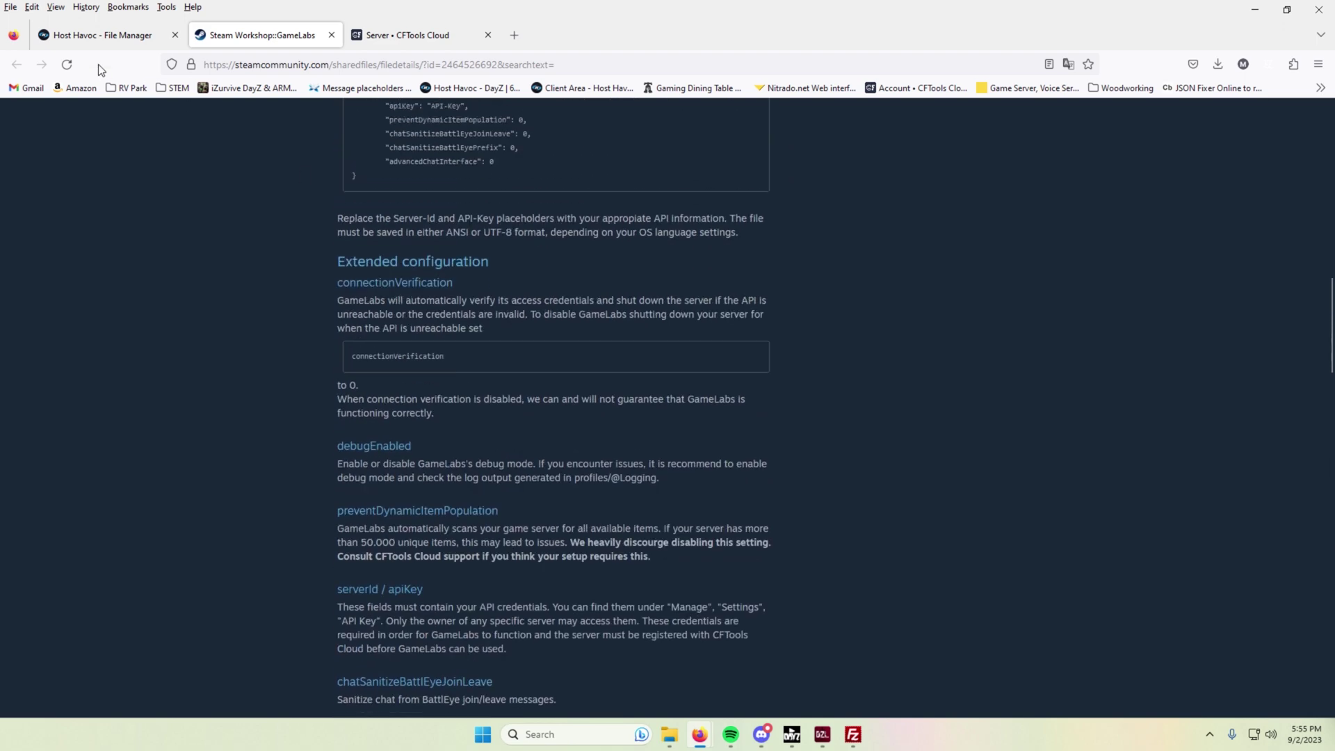
{"action": "left_click", "coordinate": [103, 35]}
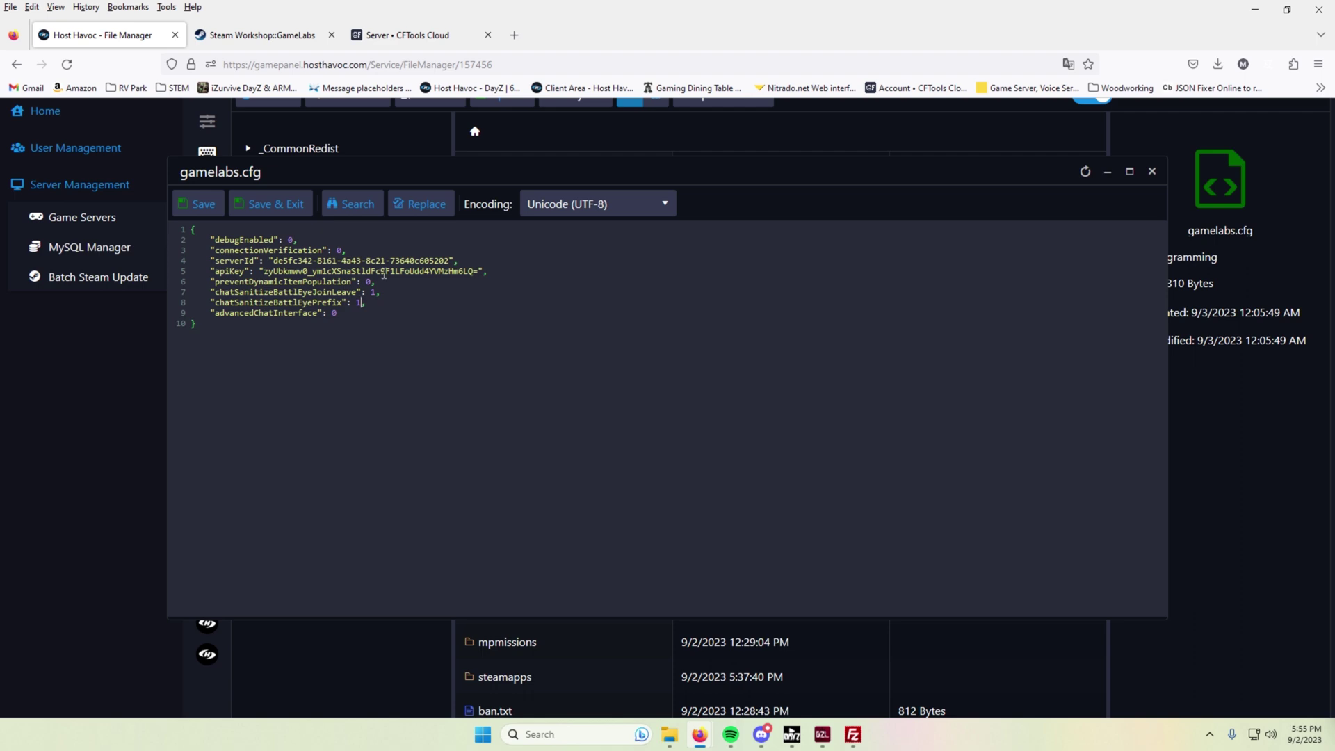
{"action": "left_click", "coordinate": [262, 35]}
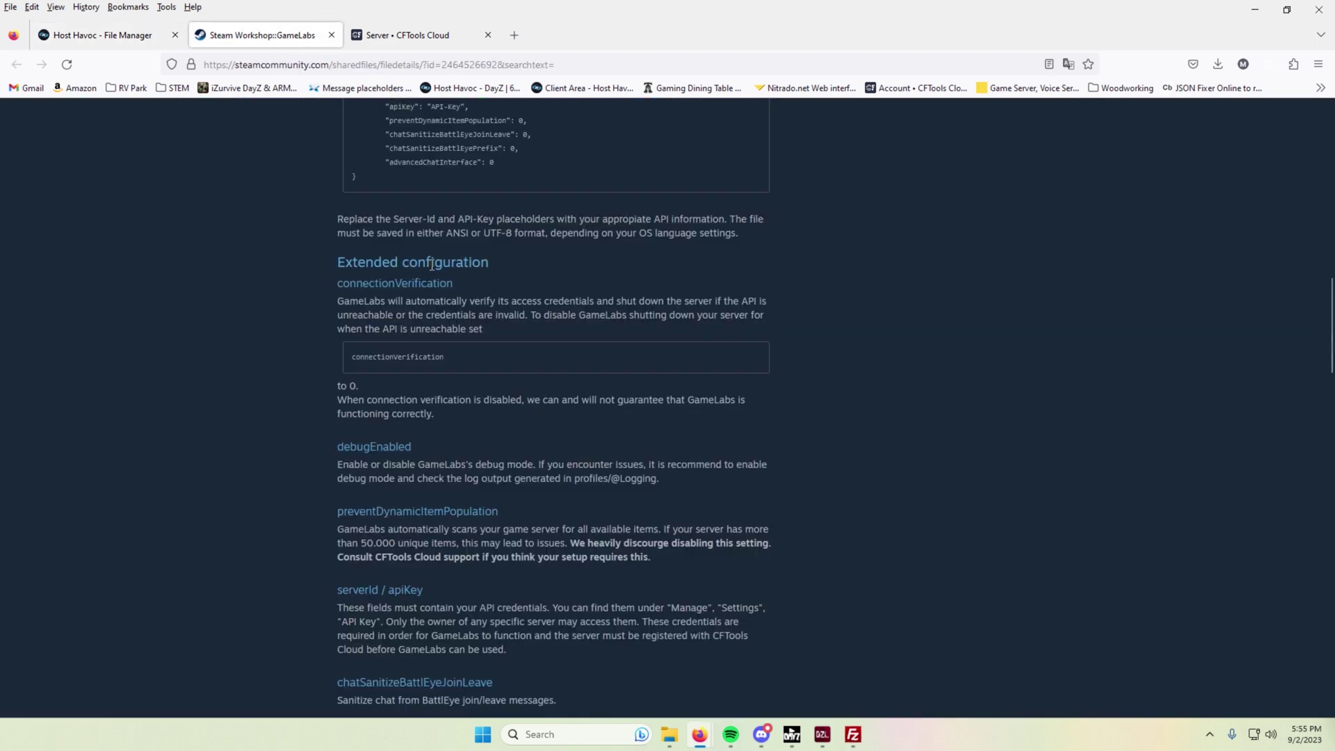
{"action": "scroll", "coordinate": [432, 265], "scroll_direction": "up", "scroll_amount": 3}
{"action": "mouse_move", "coordinate": [390, 305]}
{"action": "left_mouse_down"}
{"action": "mouse_move", "coordinate": [422, 305]}
{"action": "mouse_move", "coordinate": [411, 320]}
{"action": "left_mouse_up"}
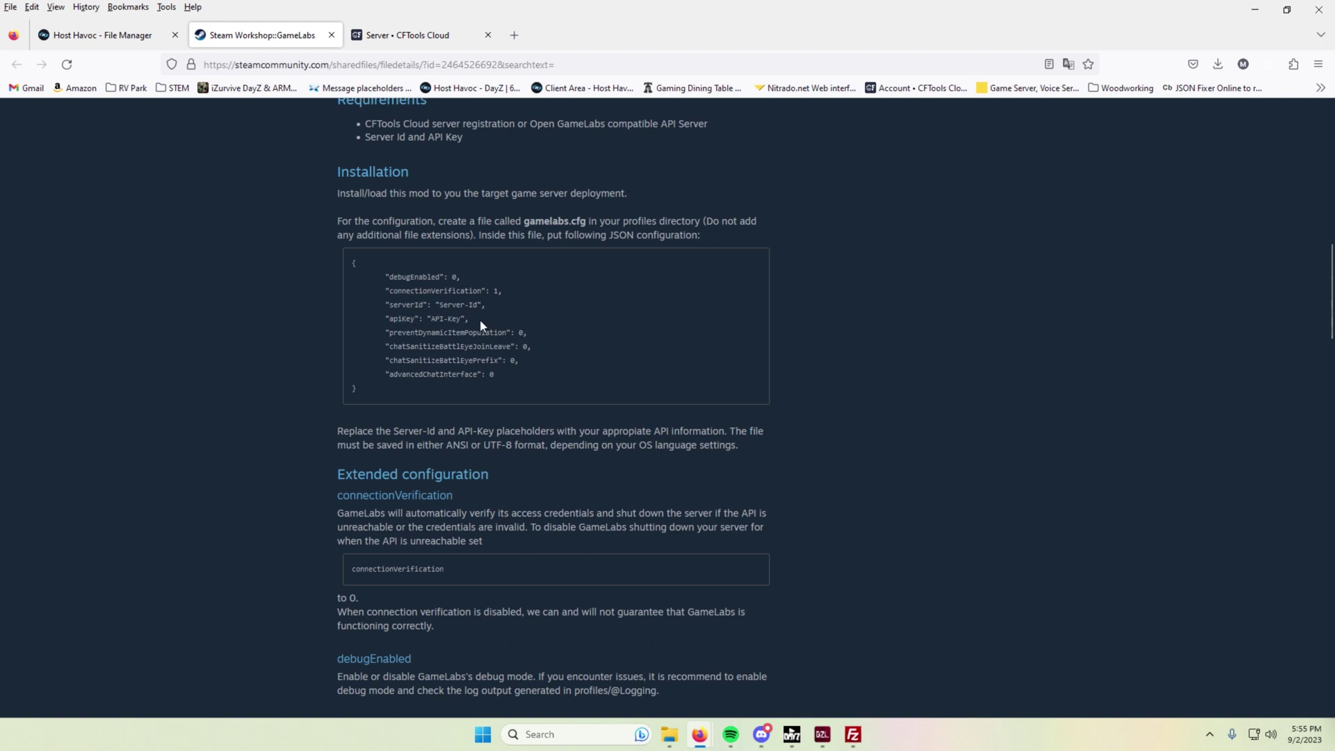
{"action": "left_click_drag", "start_coordinate": [394, 318], "coordinate": [394, 290]}
{"action": "left_click", "coordinate": [489, 315]}
{"action": "scroll", "coordinate": [491, 319], "scroll_direction": "down", "scroll_amount": 20}
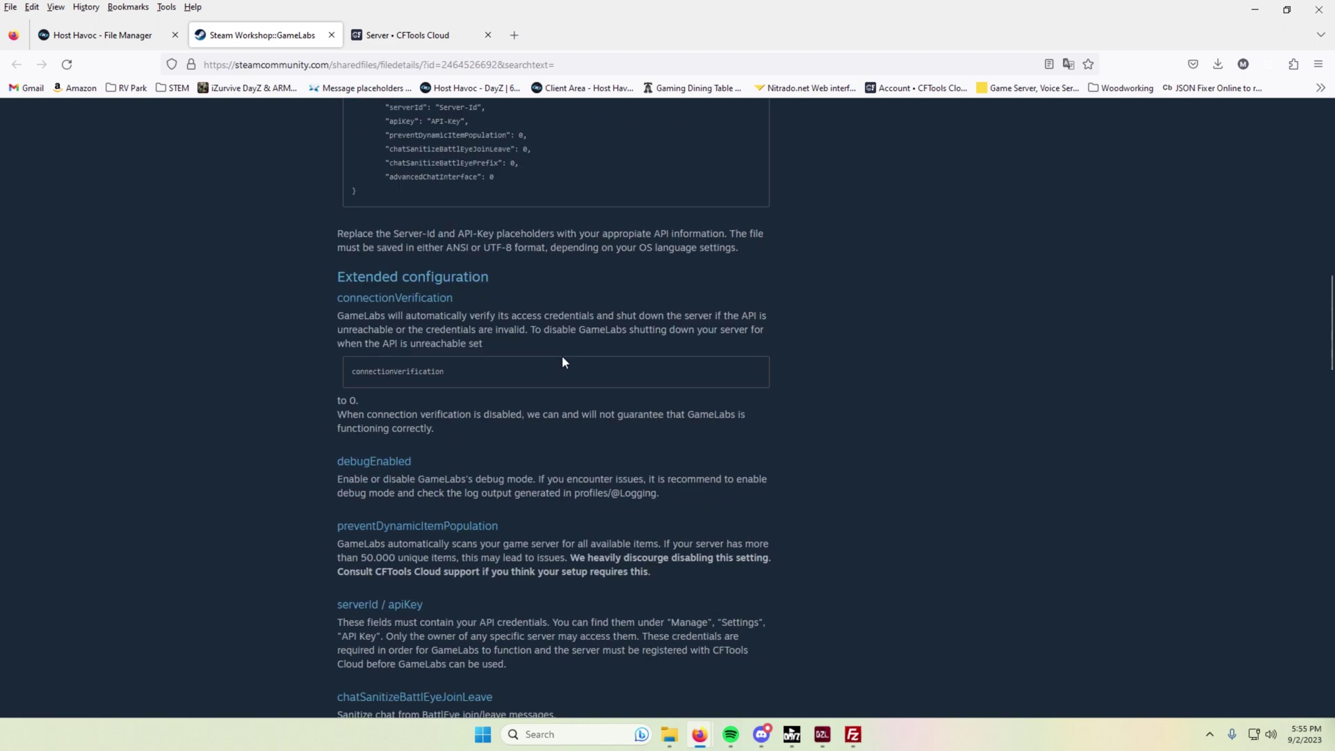
{"action": "scroll", "coordinate": [431, 382], "scroll_direction": "up", "scroll_amount": 5}
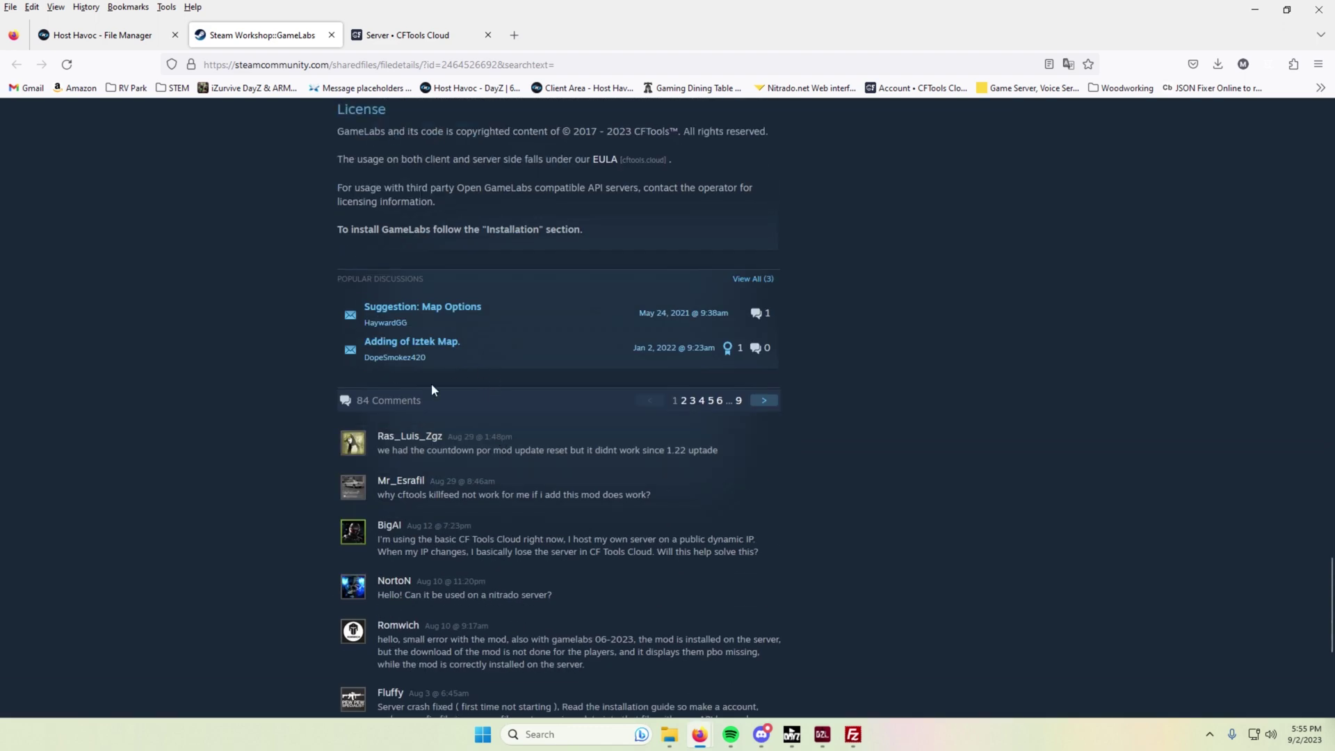
{"action": "scroll", "coordinate": [612, 445], "scroll_direction": "down", "scroll_amount": 1}
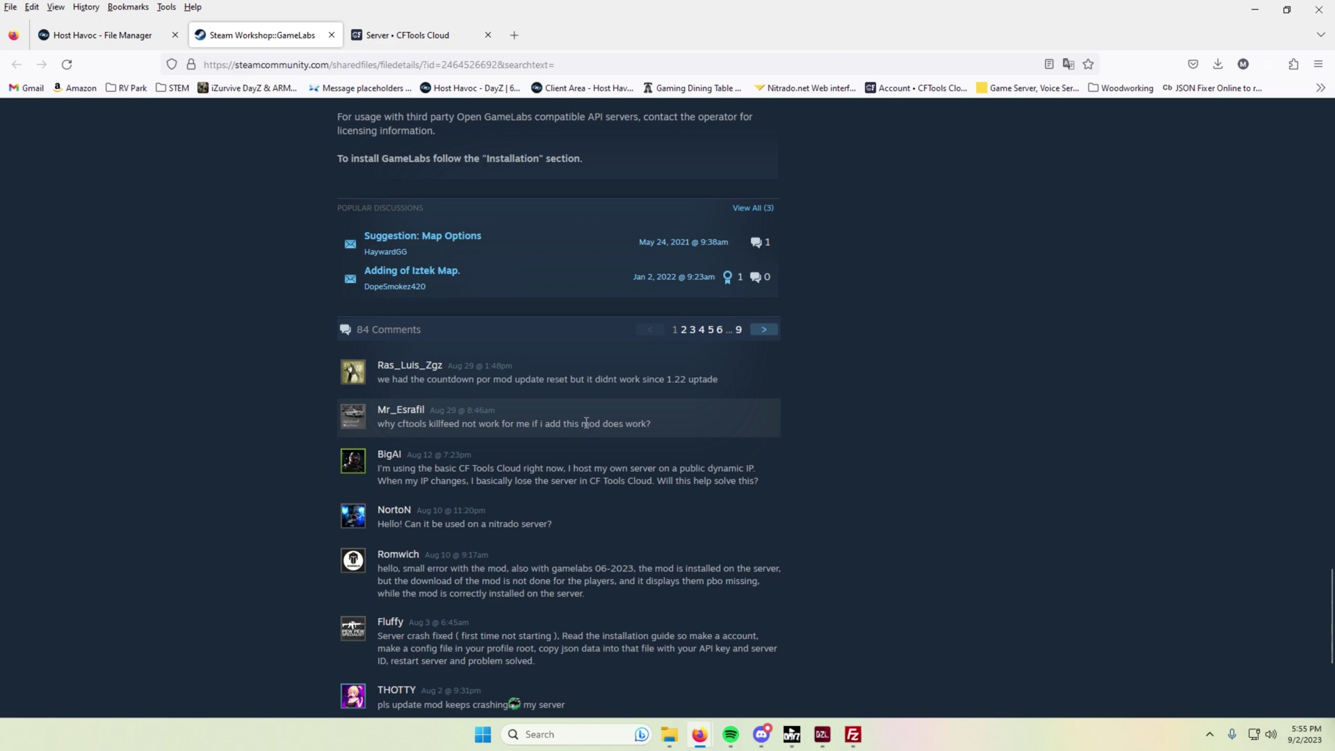
{"action": "scroll", "coordinate": [598, 486], "scroll_direction": "up", "scroll_amount": 8}
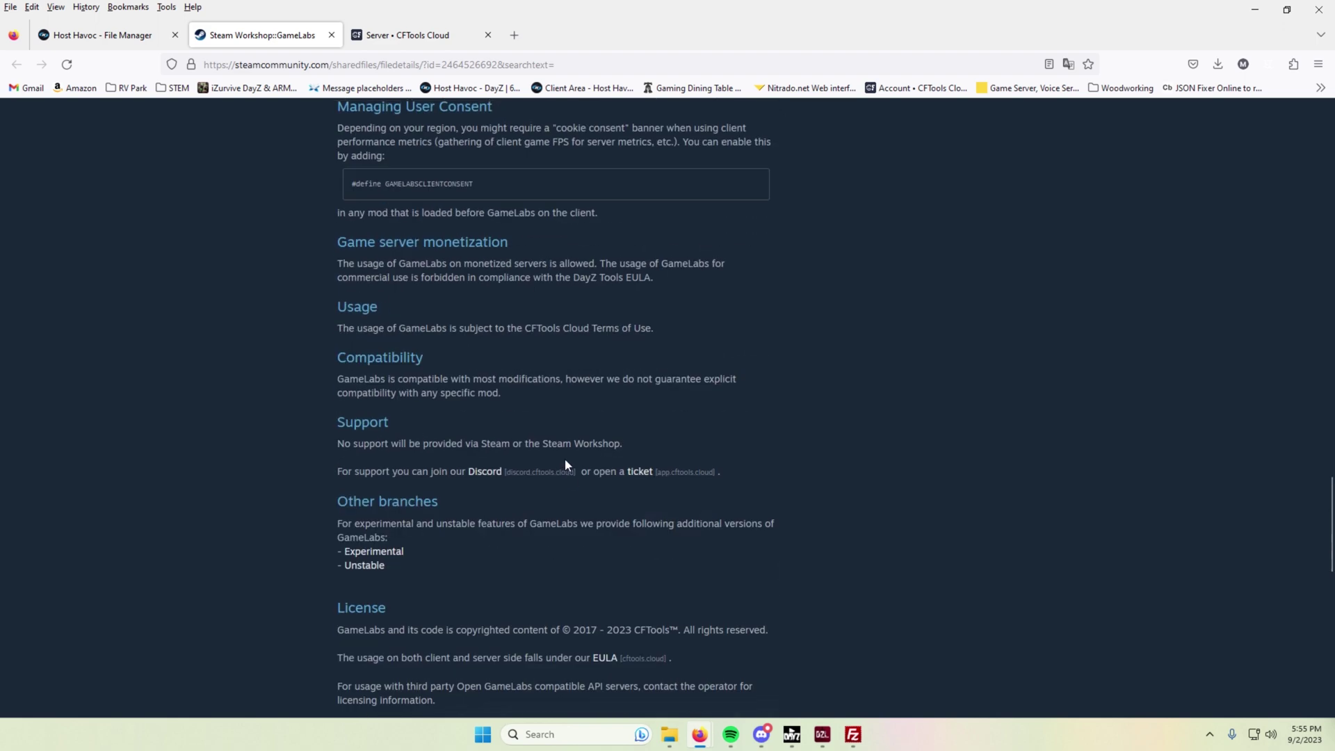
{"action": "scroll", "coordinate": [565, 460], "scroll_direction": "up", "scroll_amount": 15}
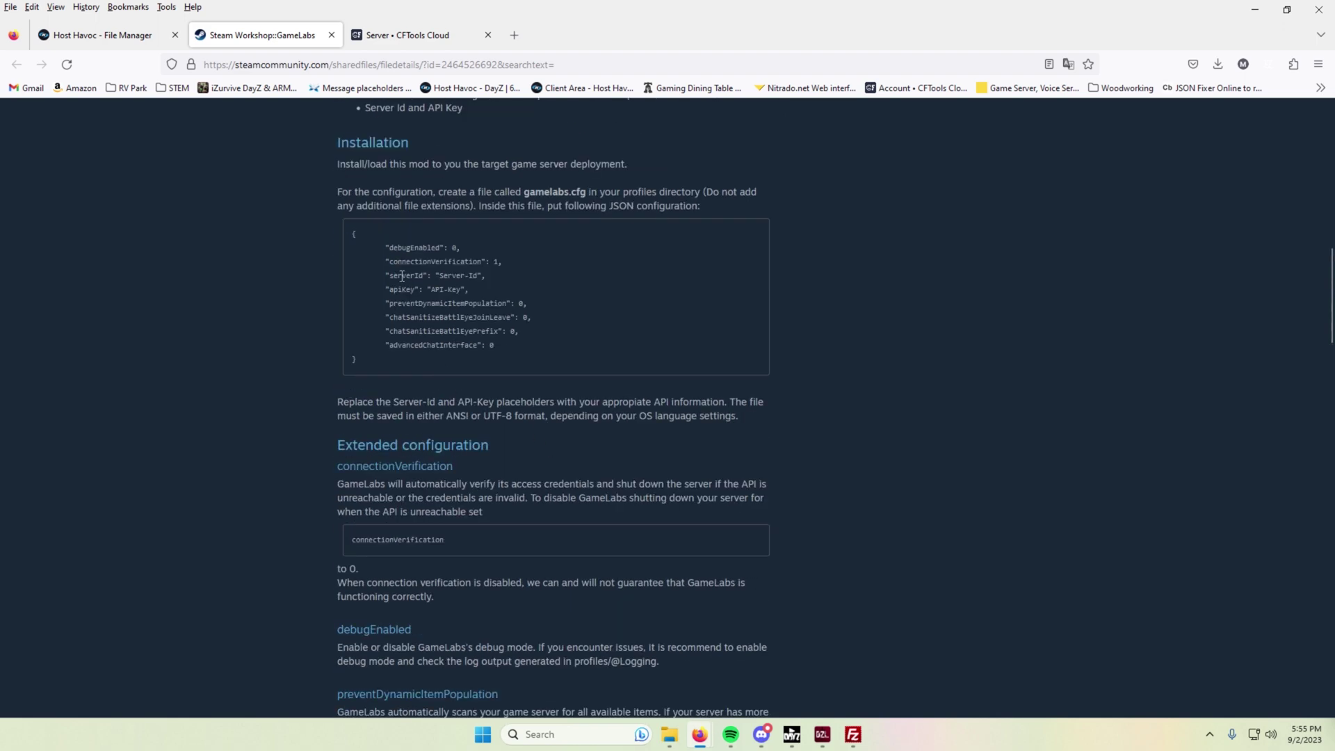
{"action": "left_click_drag", "start_coordinate": [399, 291], "coordinate": [406, 291]}
{"action": "scroll", "coordinate": [427, 348], "scroll_direction": "up", "scroll_amount": 3}
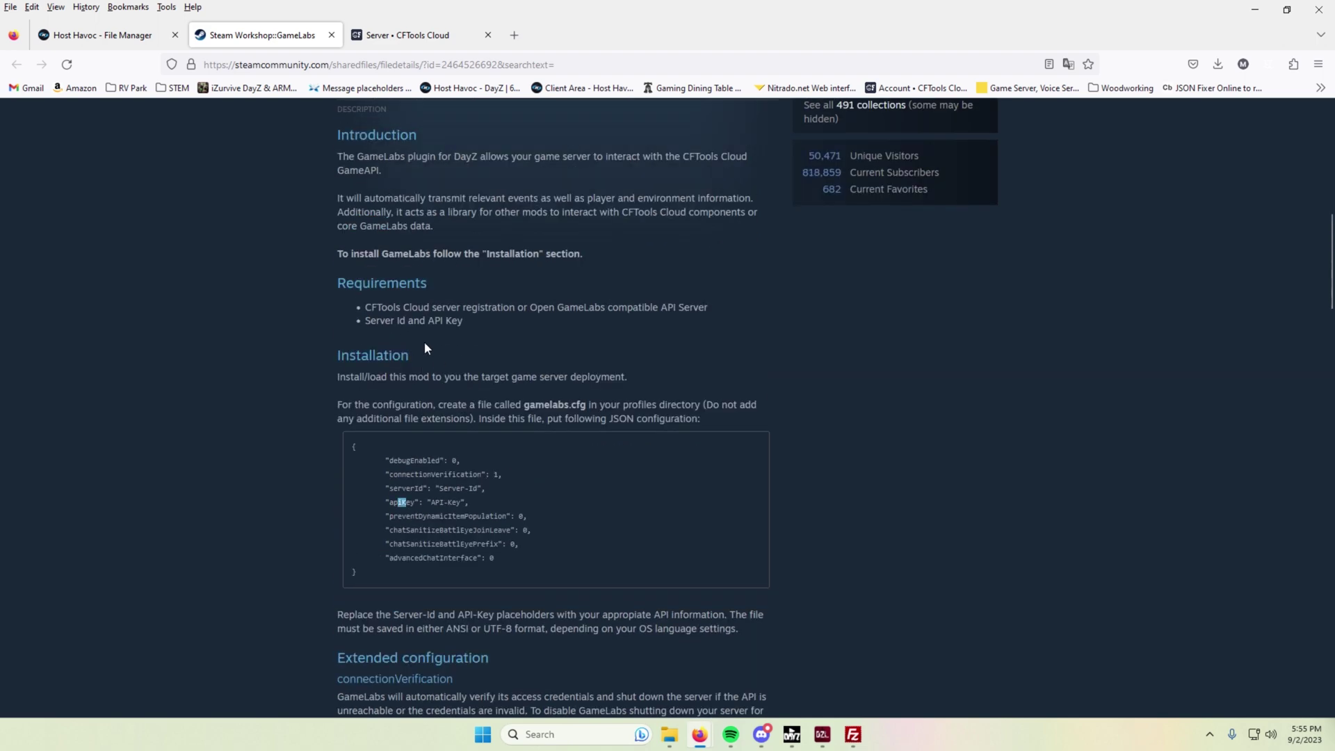
{"action": "left_click", "coordinate": [386, 44]}
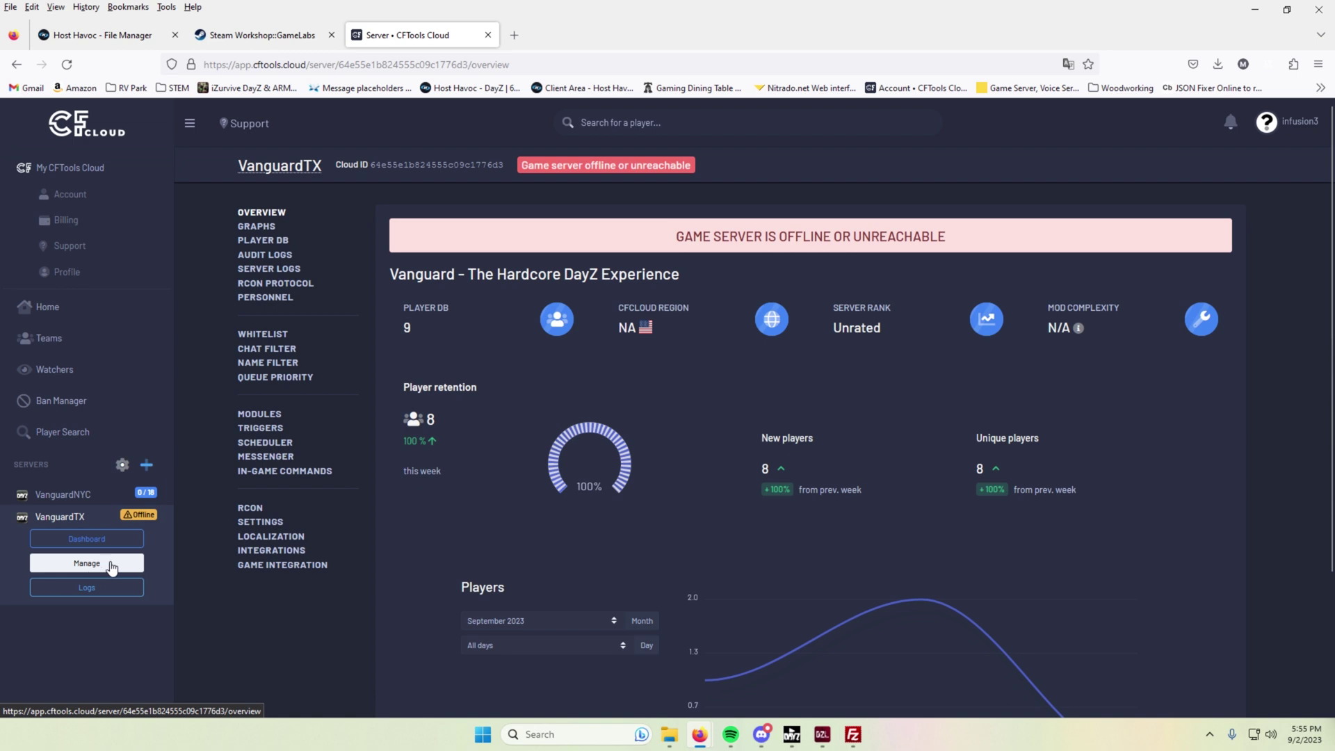
Step: Copy the VanguardTX Server ID from CFTools and paste it into gamelabs.cfg's serverId
{"action": "left_click", "coordinate": [270, 525]}
{"action": "left_click", "coordinate": [468, 602]}
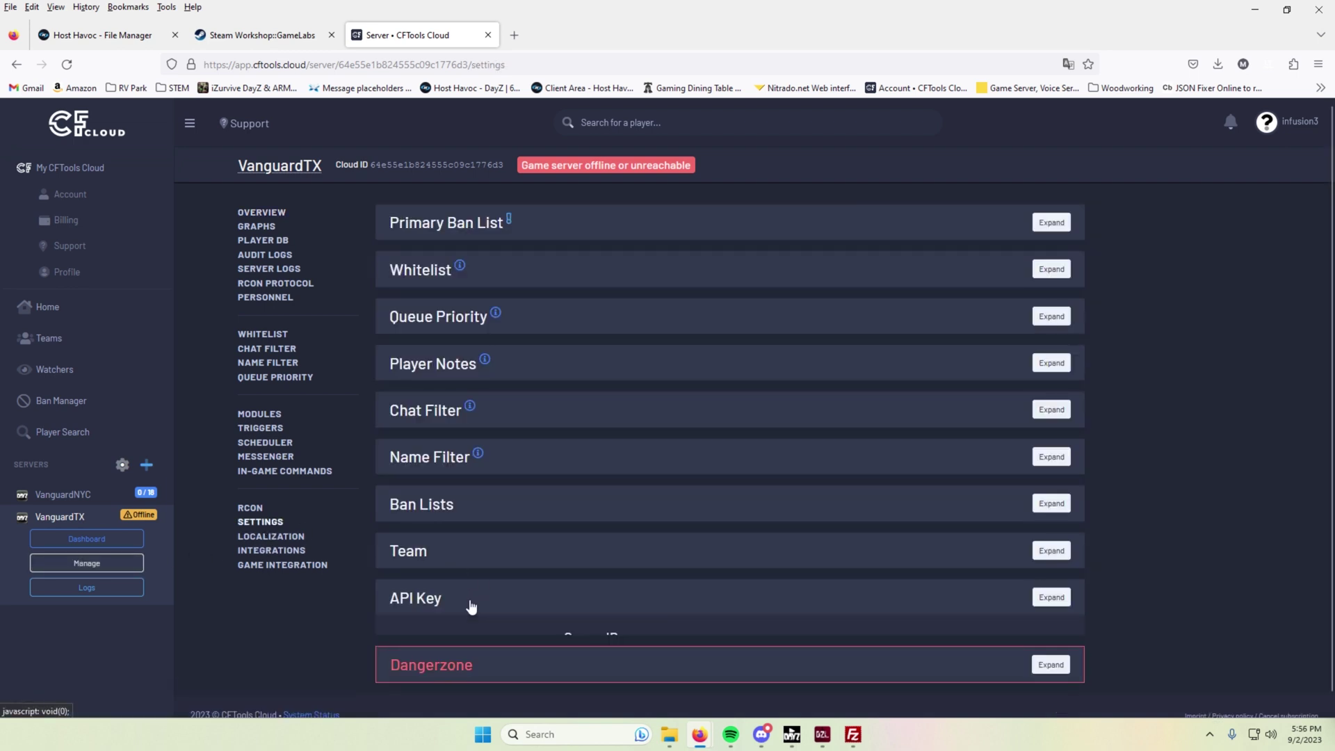
{"action": "scroll", "coordinate": [466, 581], "scroll_direction": "down", "scroll_amount": 2}
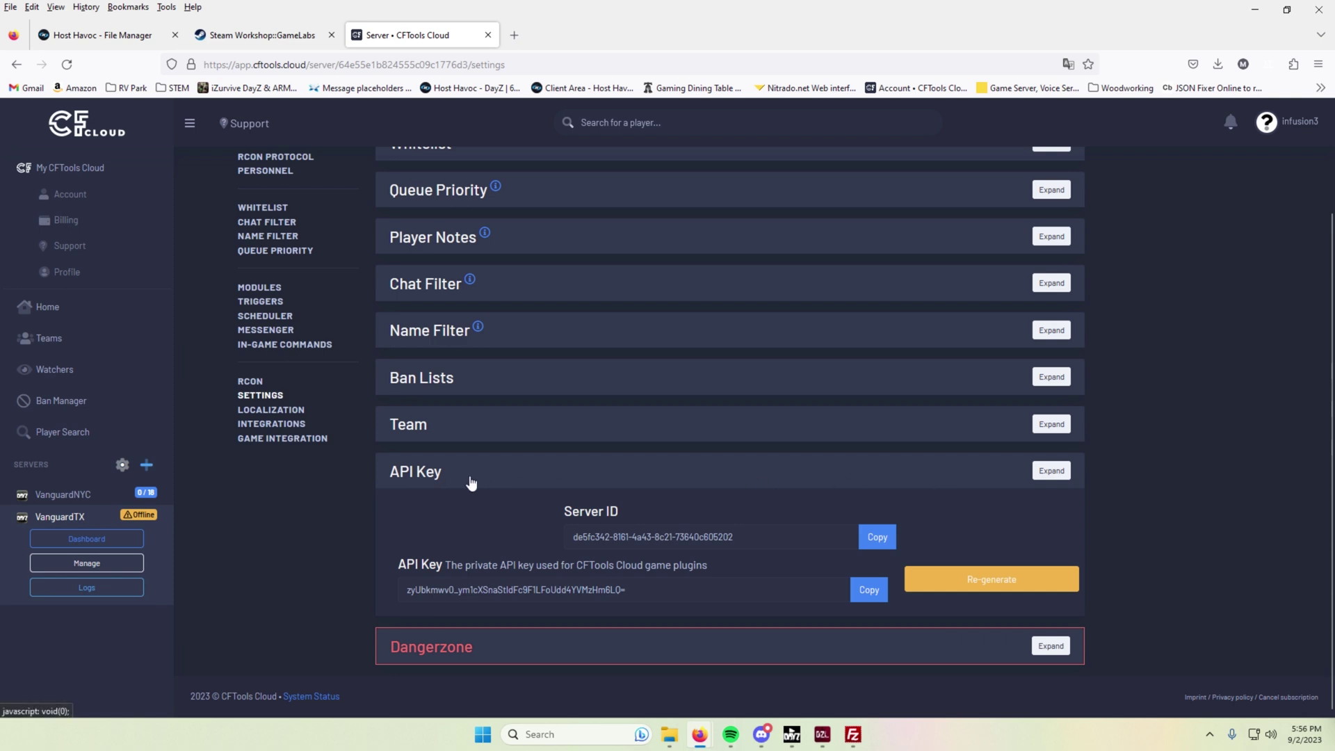
{"action": "left_click_drag", "start_coordinate": [595, 537], "coordinate": [733, 537]}
{"action": "left_click", "coordinate": [878, 539]}
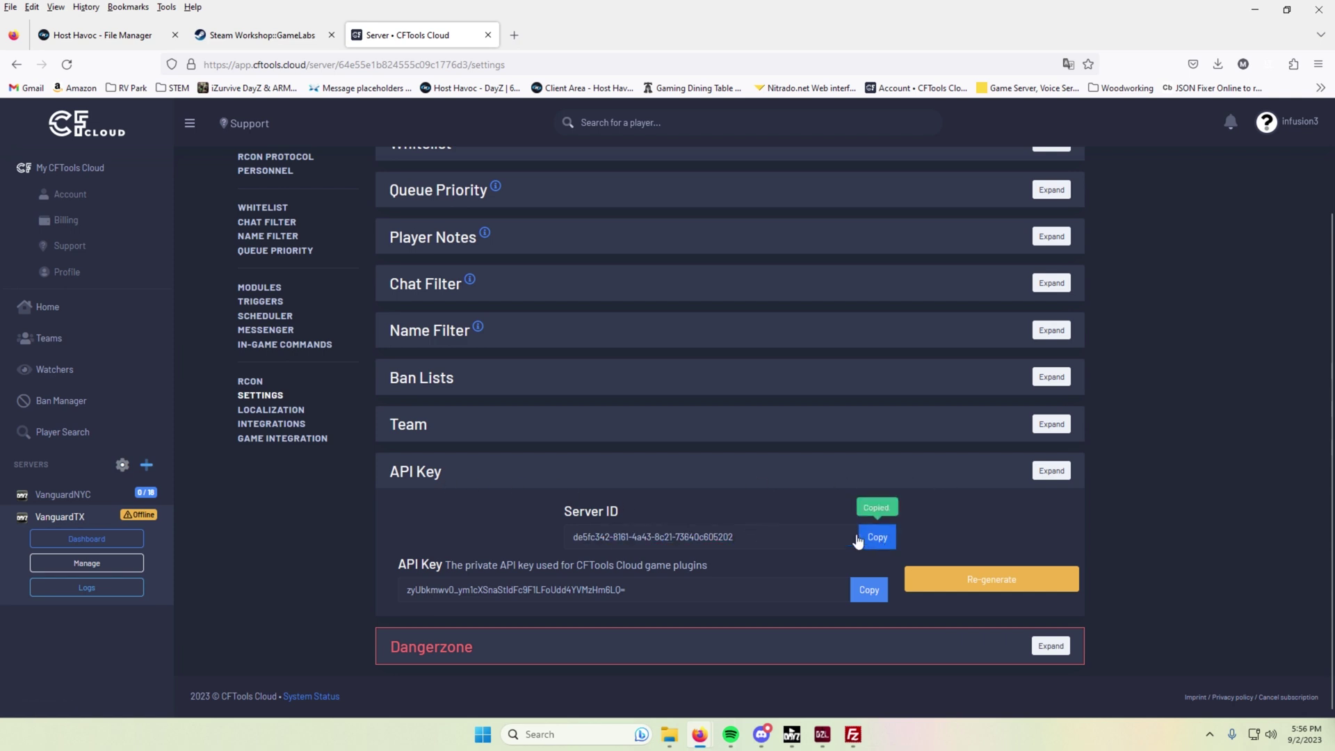
{"action": "left_click", "coordinate": [111, 35]}
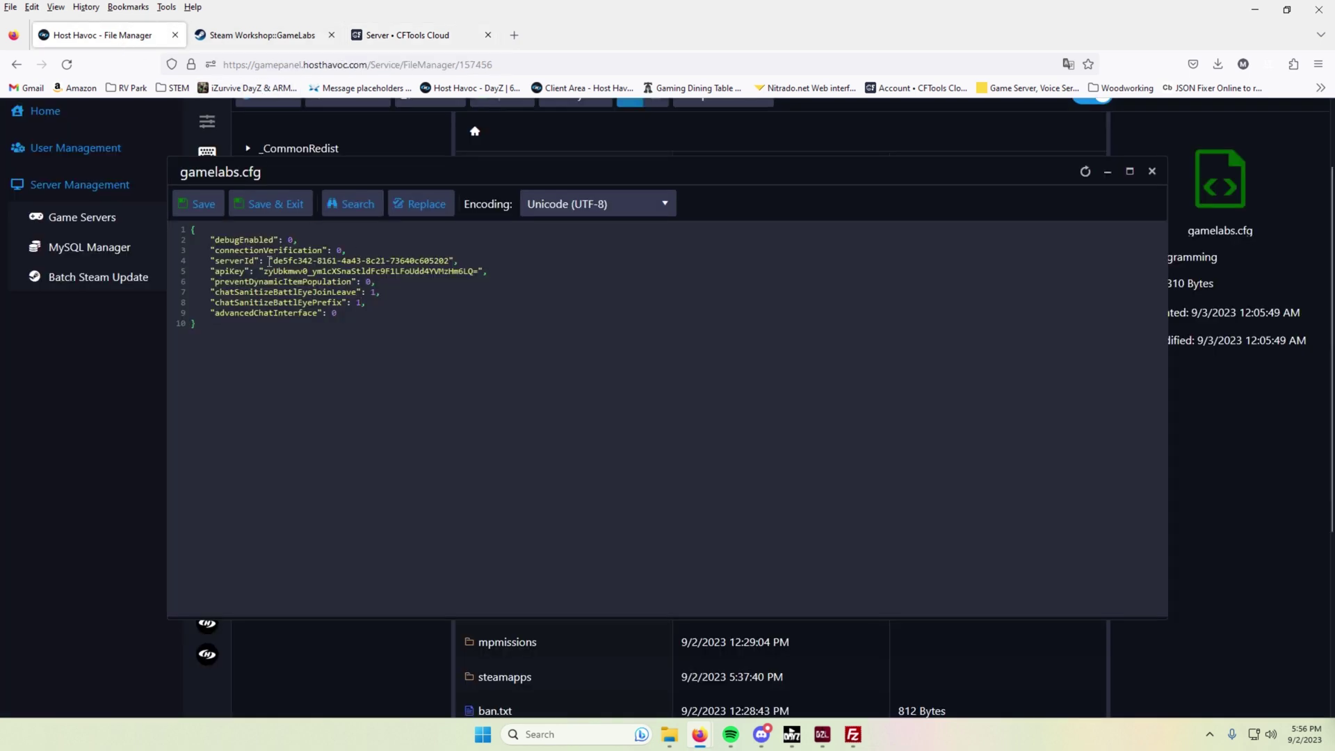
{"action": "left_click_drag", "start_coordinate": [274, 265], "coordinate": [475, 266]}
{"action": "key", "text": "ctrl+v"}
Step: Copy the VanguardTX API key from CFTools Cloud's API Key settings
{"action": "left_click", "coordinate": [254, 34]}
{"action": "left_click", "coordinate": [401, 38]}
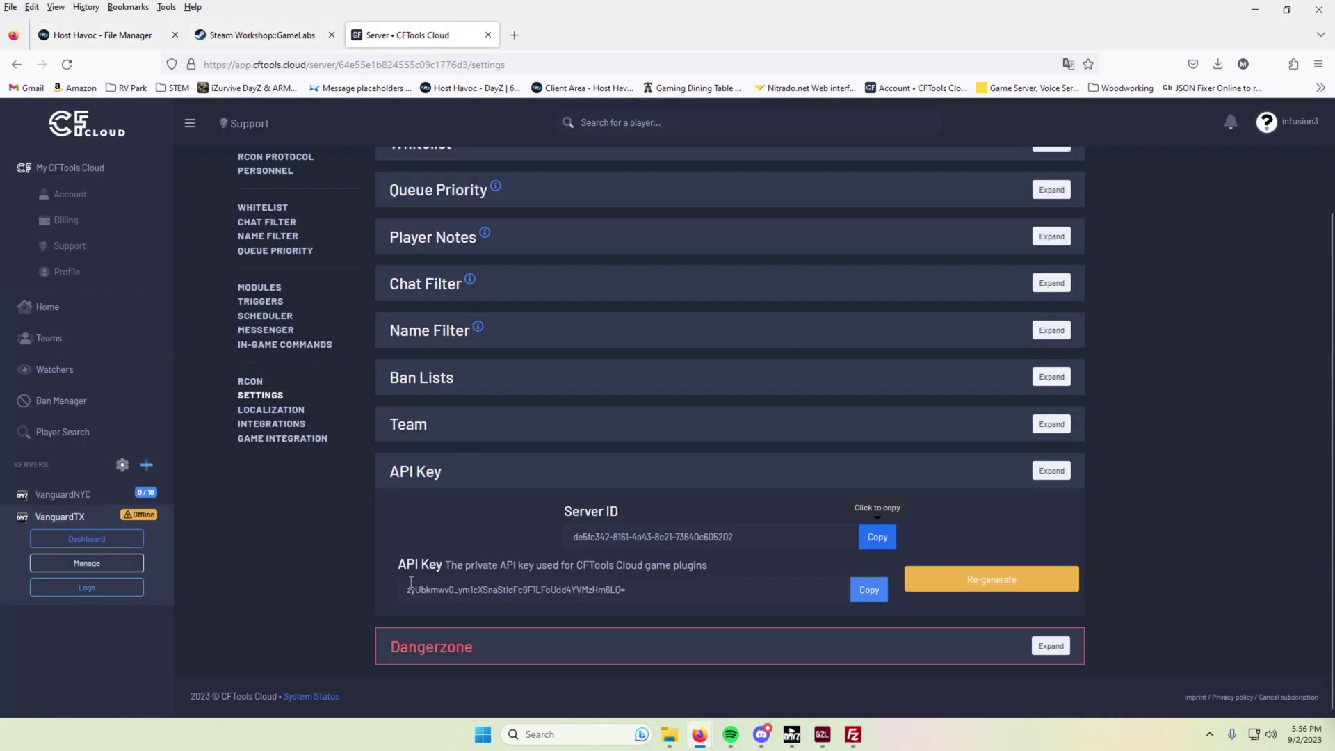
{"action": "left_click_drag", "start_coordinate": [414, 589], "coordinate": [636, 590]}
{"action": "left_click", "coordinate": [864, 591]}
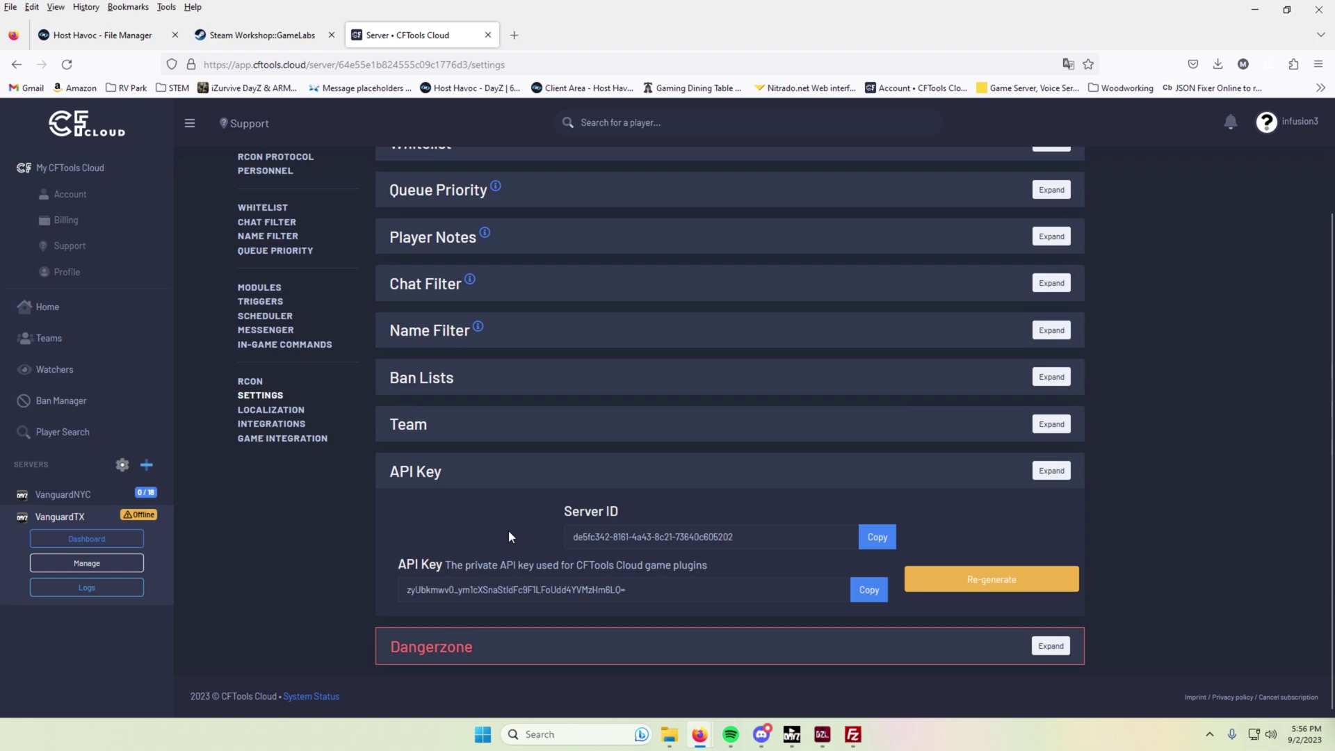
{"action": "left_click", "coordinate": [111, 38]}
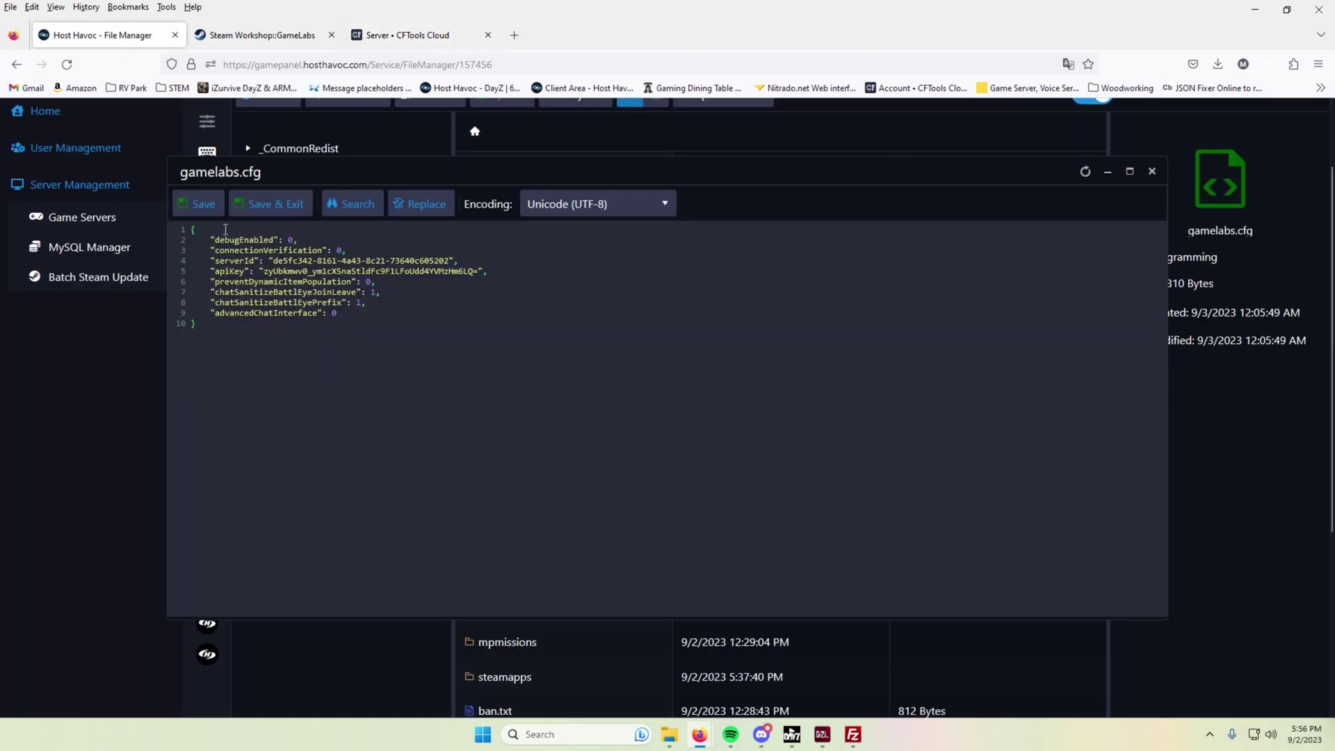
Step: Save gamelabs.cfg and start the DayZ server from the Vanguard overview page
{"action": "left_click", "coordinate": [264, 206]}
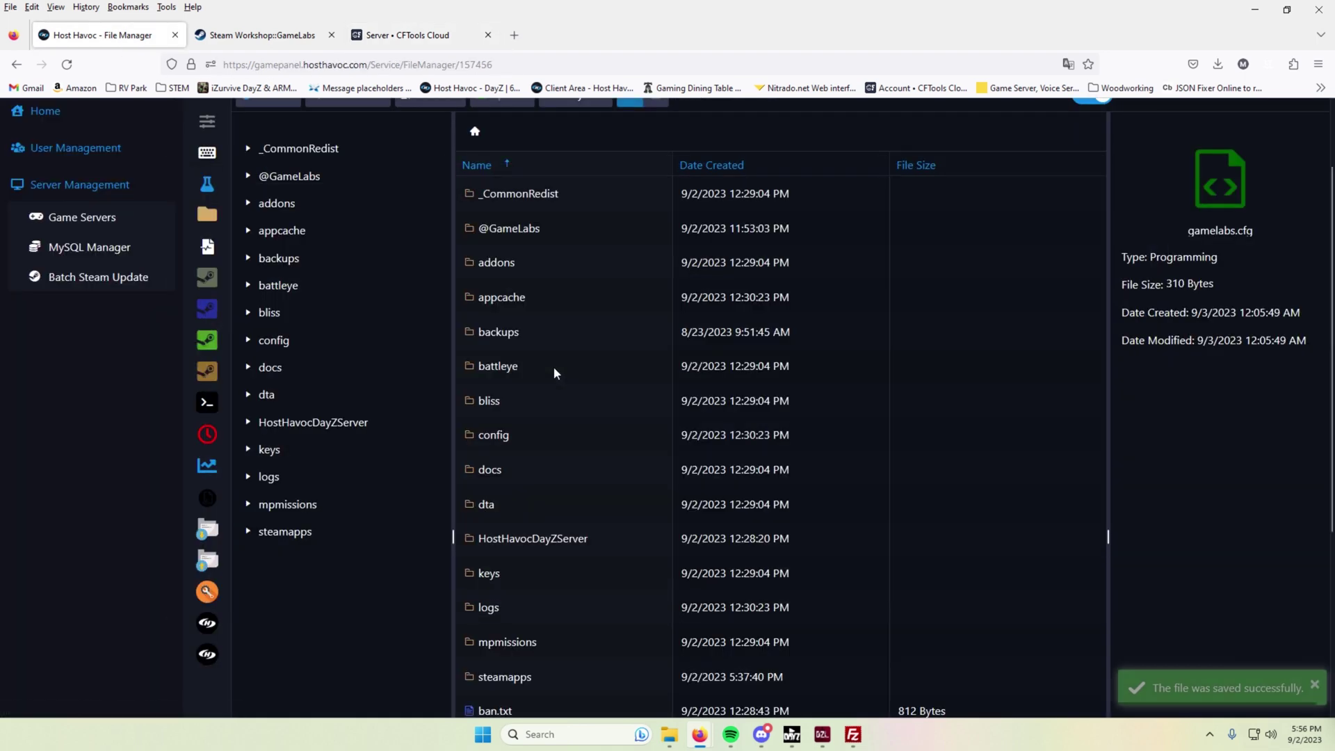
{"action": "scroll", "coordinate": [552, 365], "scroll_direction": "up", "scroll_amount": 2}
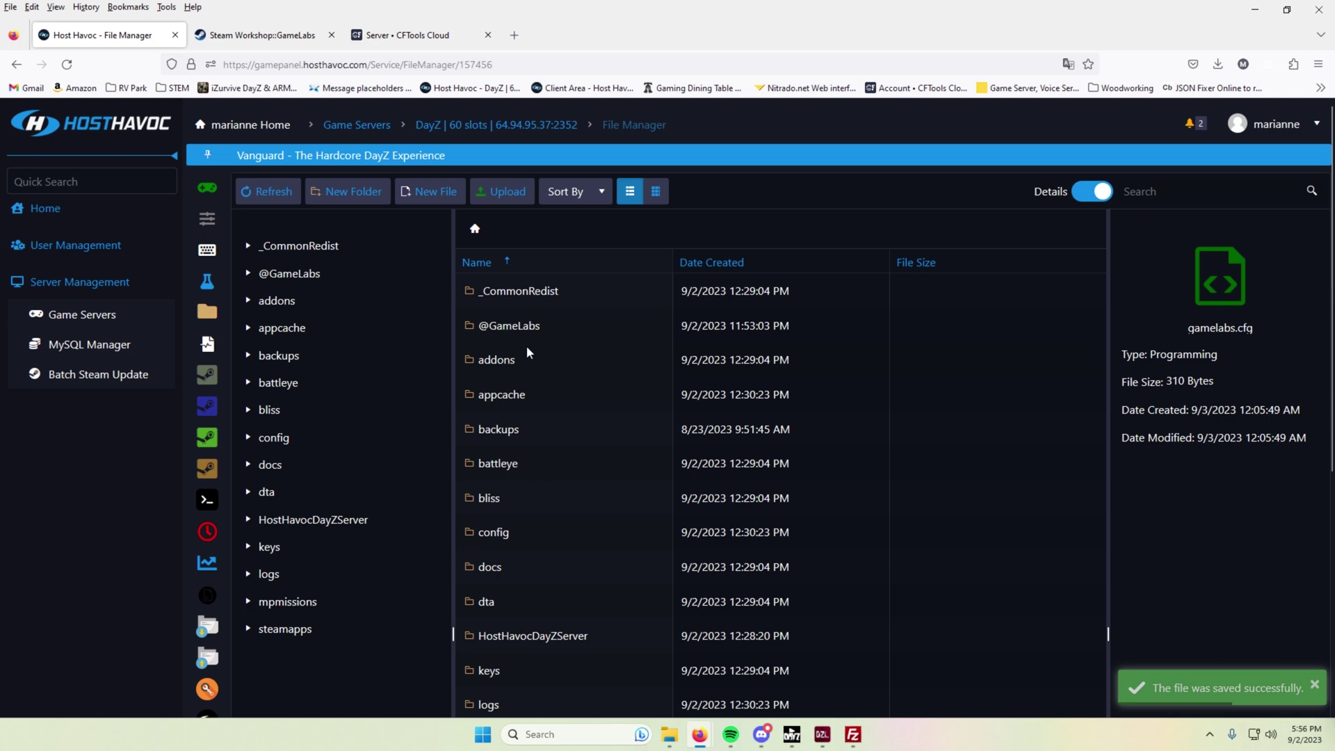
{"action": "left_click", "coordinate": [207, 188]}
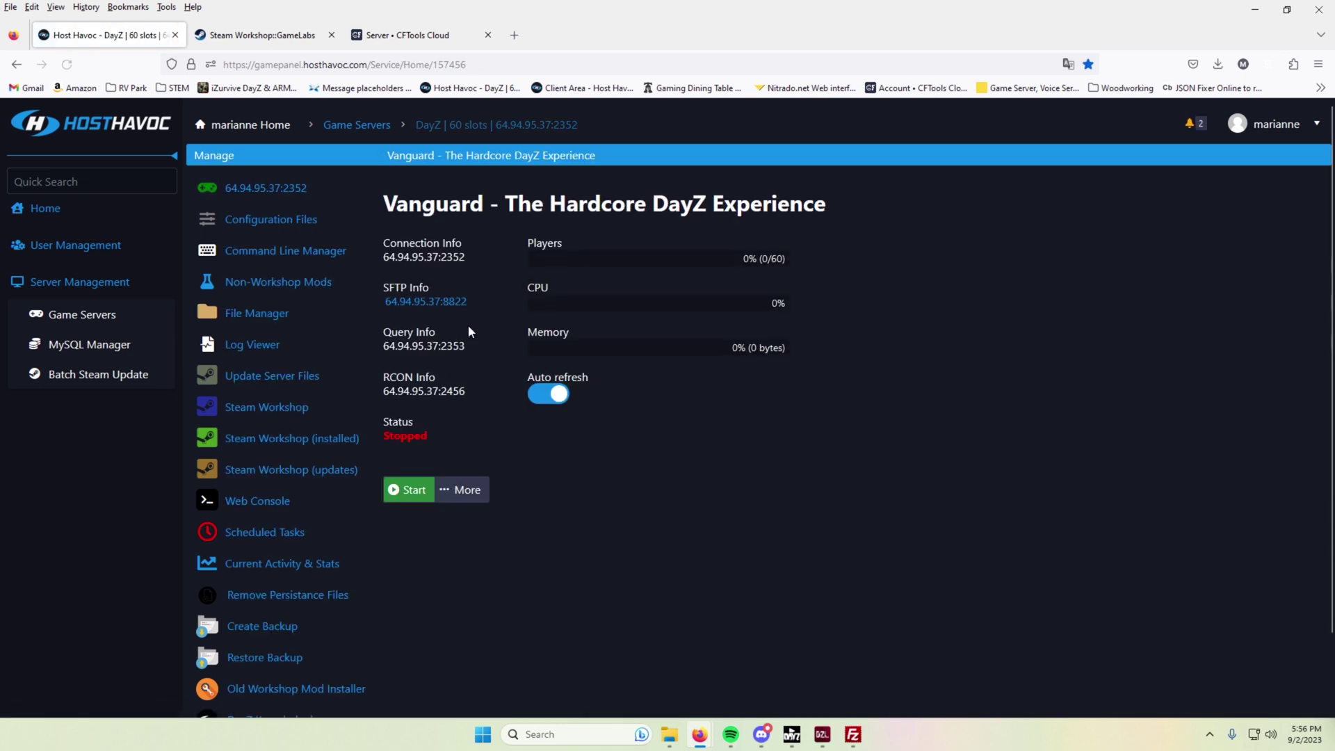
{"action": "left_click", "coordinate": [406, 495]}
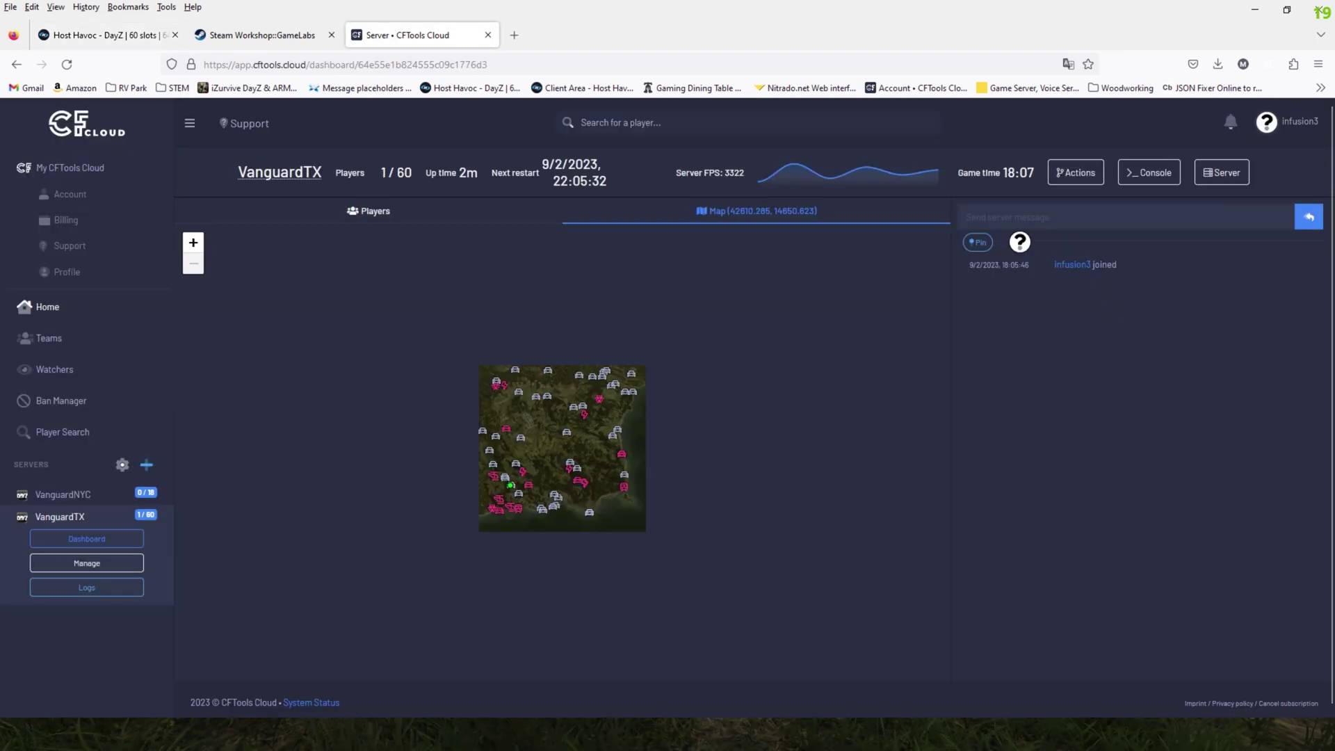
Step: Zoom the live map onto the connected player and drag their marker to request a teleport
{"action": "scroll", "coordinate": [521, 515], "scroll_direction": "up", "scroll_amount": 2}
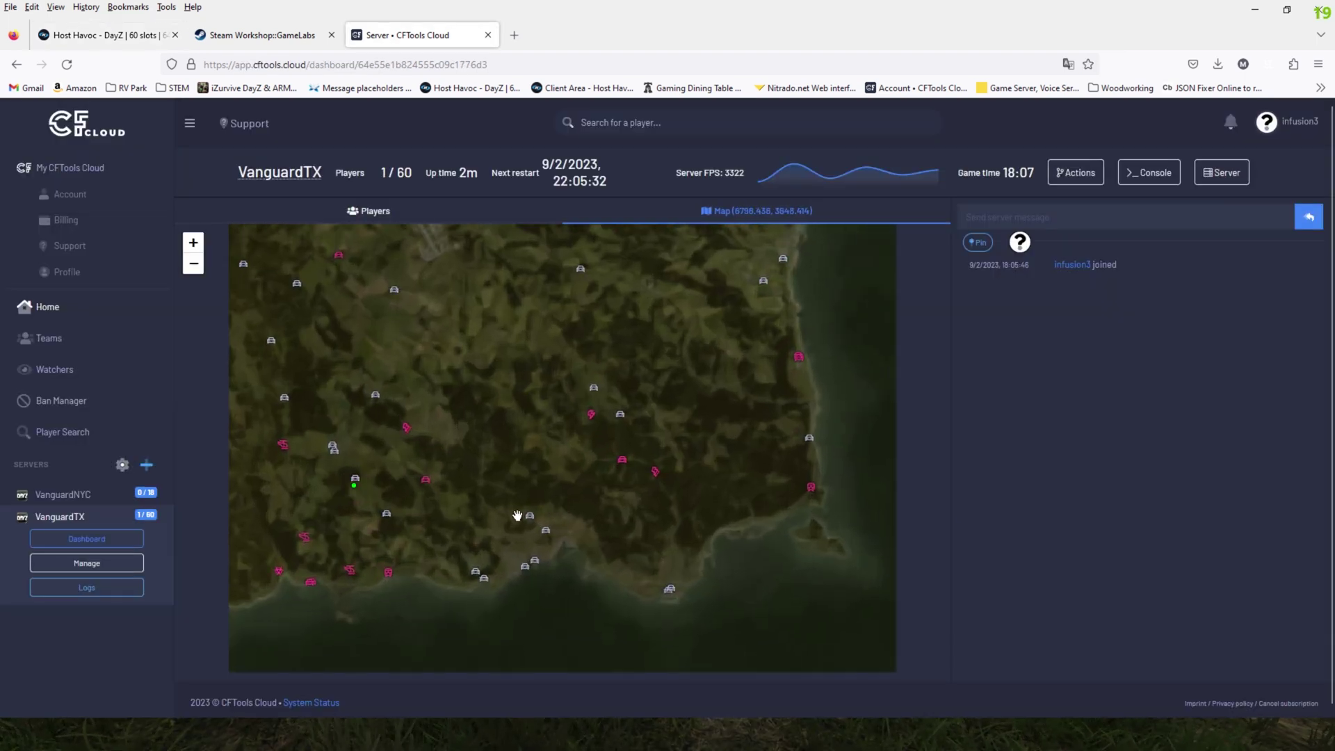
{"action": "scroll", "coordinate": [354, 487], "scroll_direction": "up", "scroll_amount": 3}
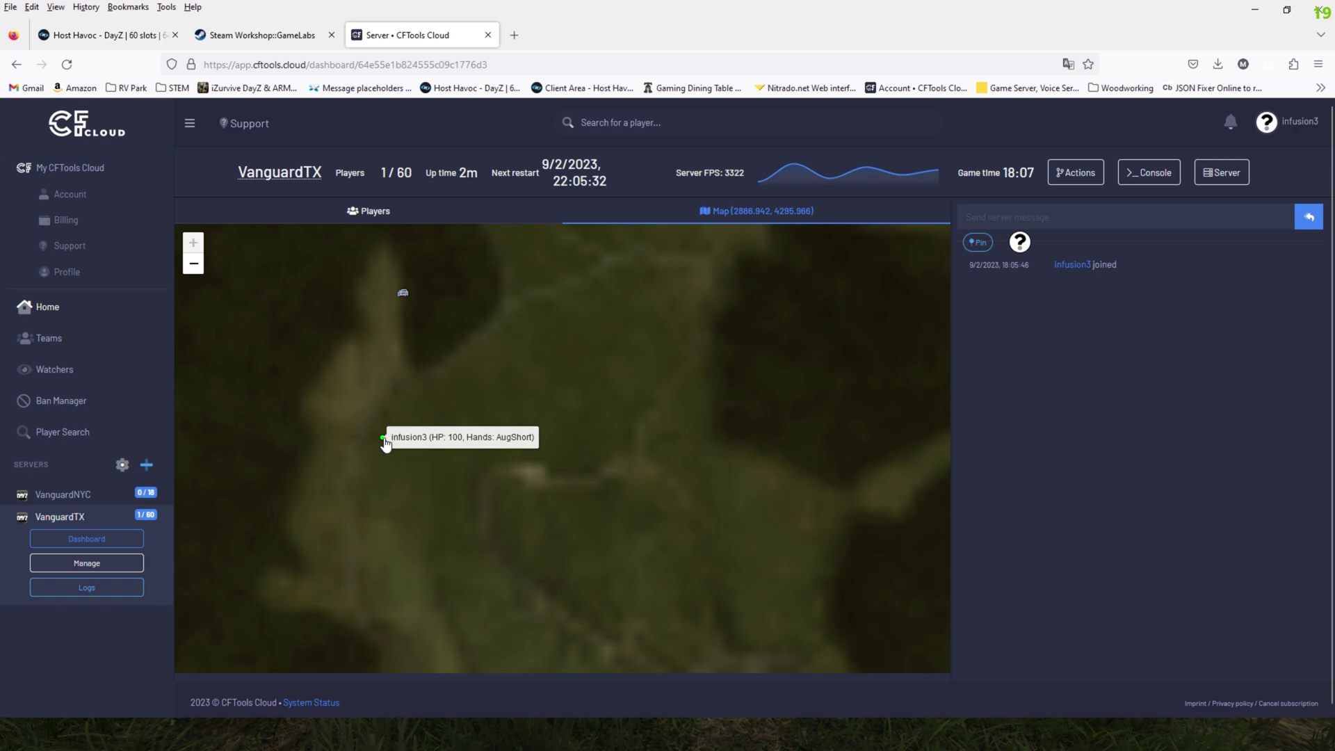
{"action": "mouse_move", "coordinate": [384, 436]}
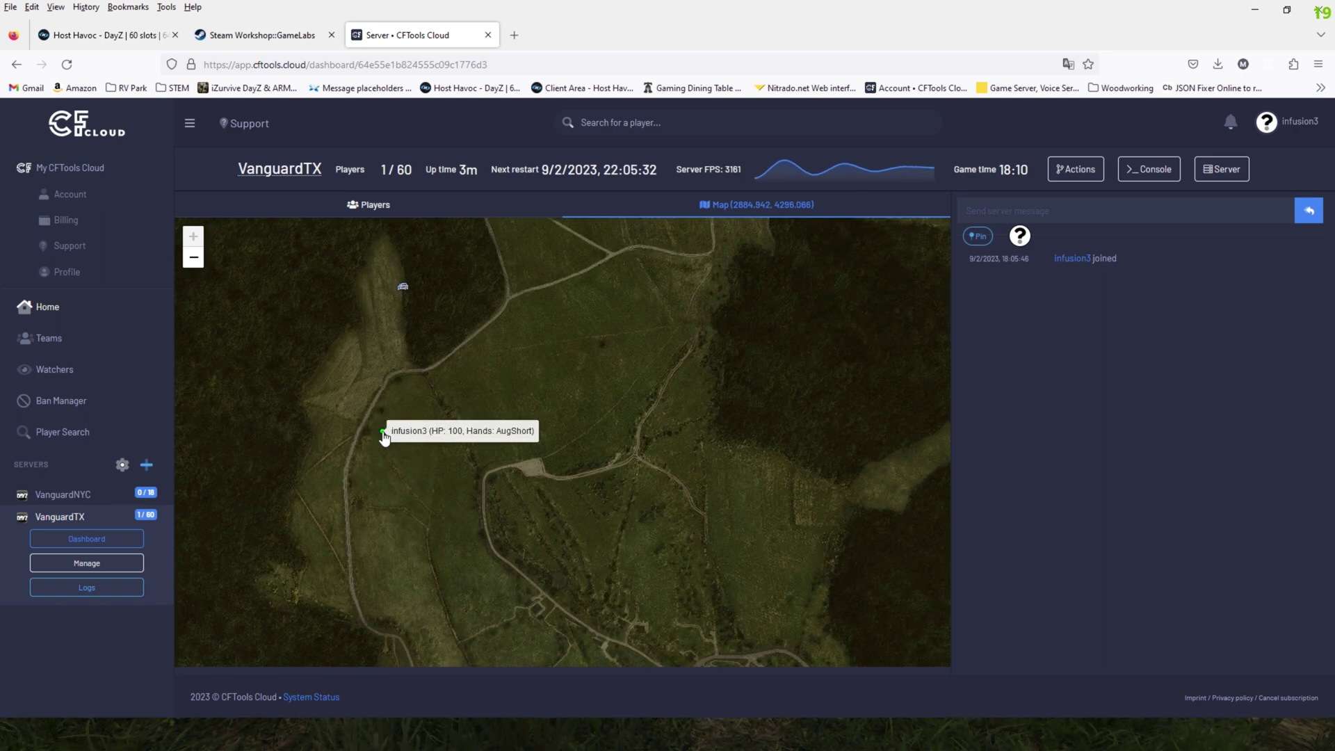
{"action": "left_click_drag", "start_coordinate": [384, 437], "coordinate": [405, 432]}
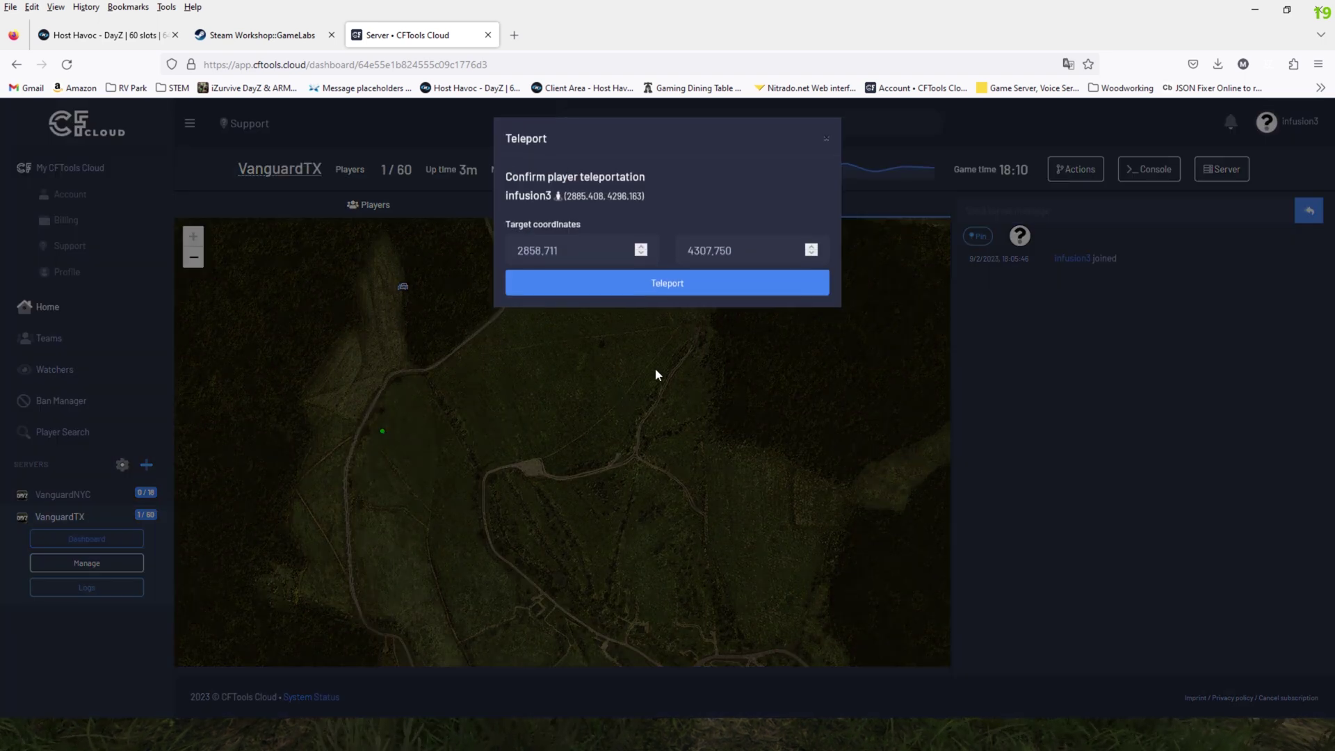
Step: Dismiss the teleport confirmations and capture the map's coordinate readout as a screenshot
{"action": "left_click", "coordinate": [826, 139]}
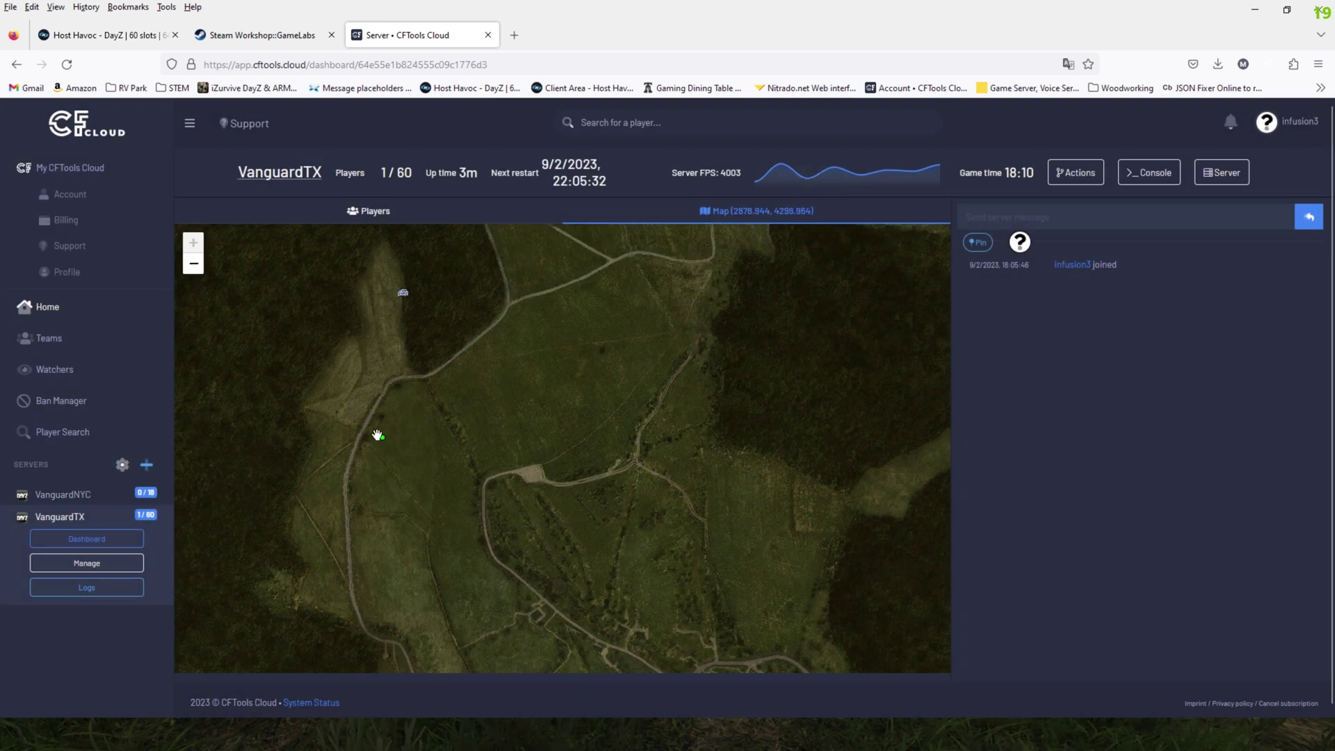
{"action": "left_click_drag", "start_coordinate": [378, 435], "coordinate": [384, 437]}
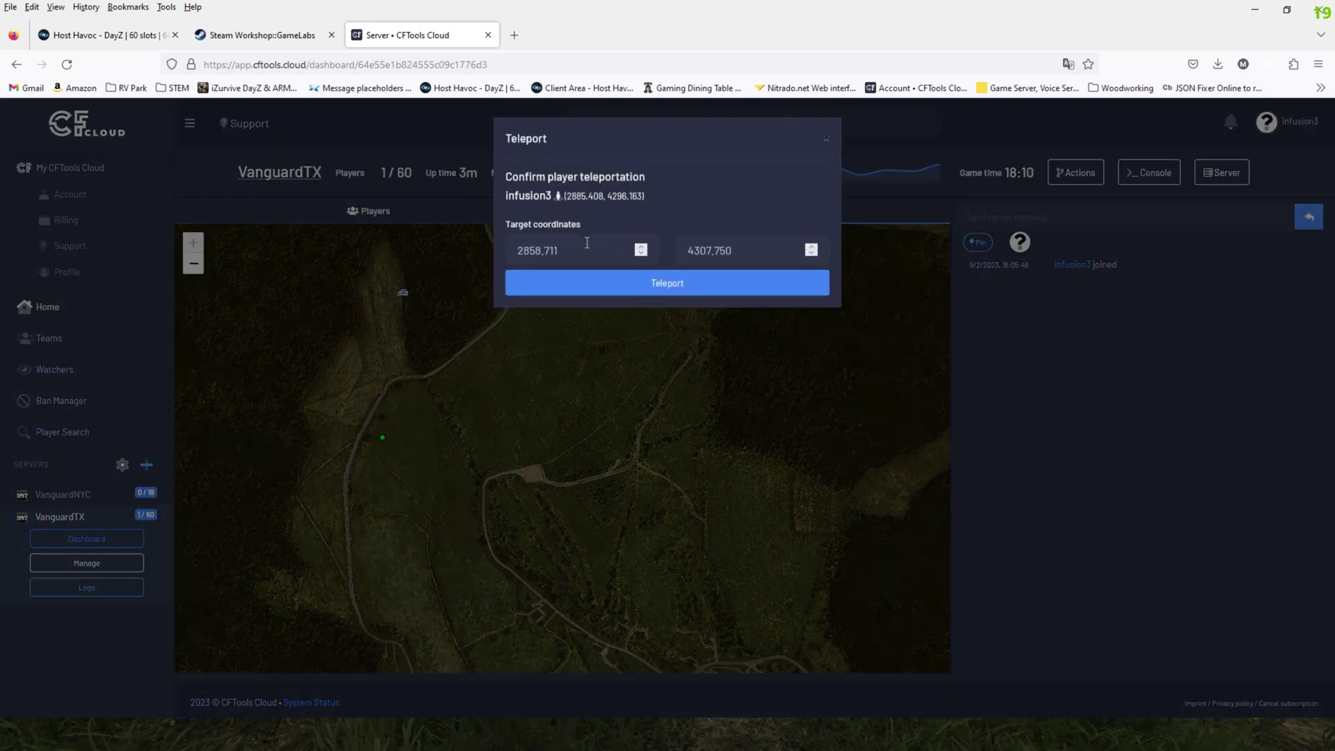
{"action": "left_click", "coordinate": [827, 139]}
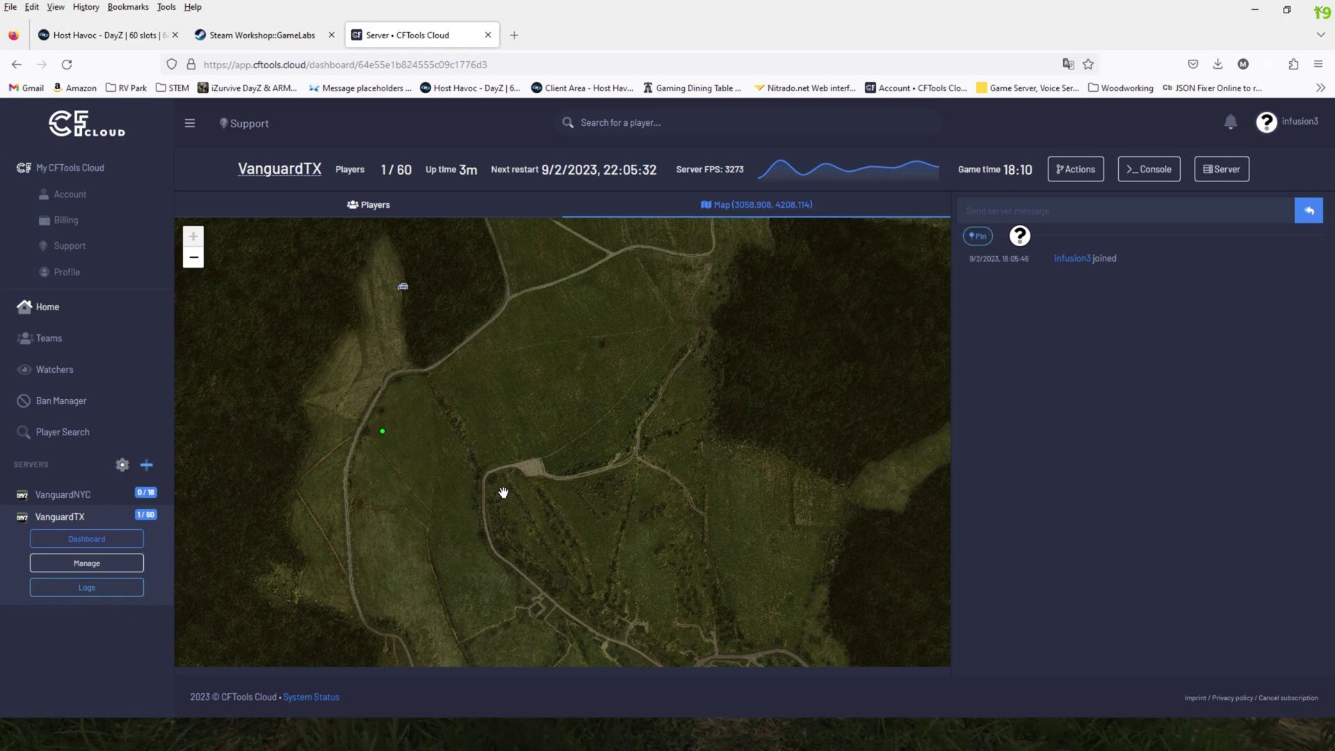
{"action": "key", "text": "super+shift+s"}
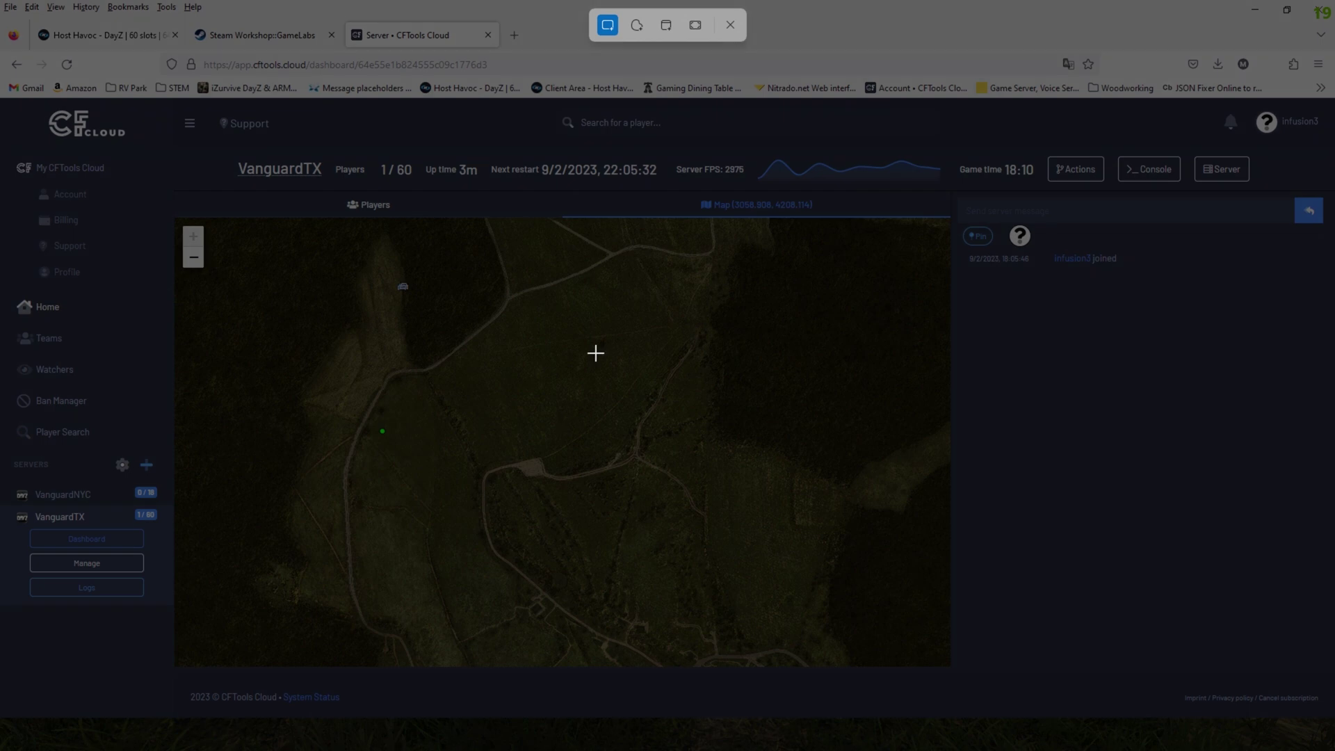
{"action": "left_click_drag", "start_coordinate": [687, 182], "coordinate": [856, 242]}
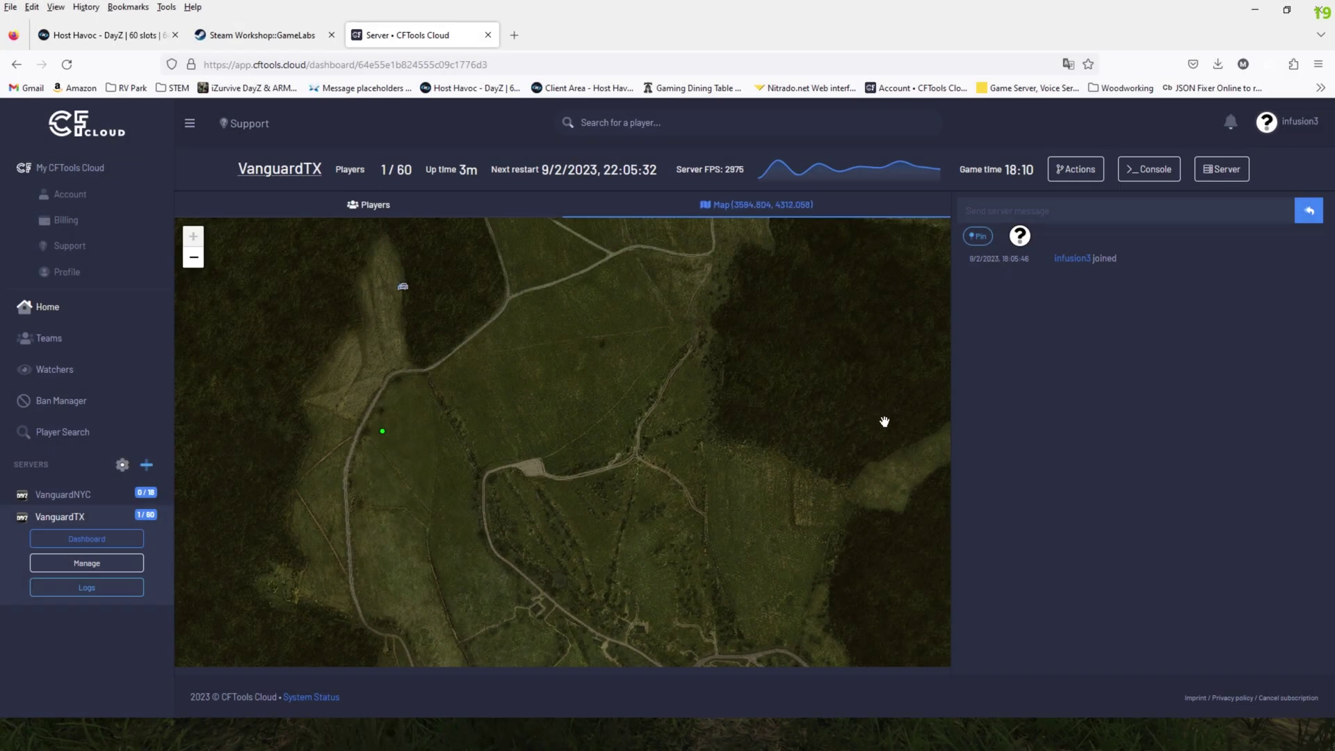
Step: Teleport the player with the first target coordinate changed to 3058.908
{"action": "left_click", "coordinate": [387, 433]}
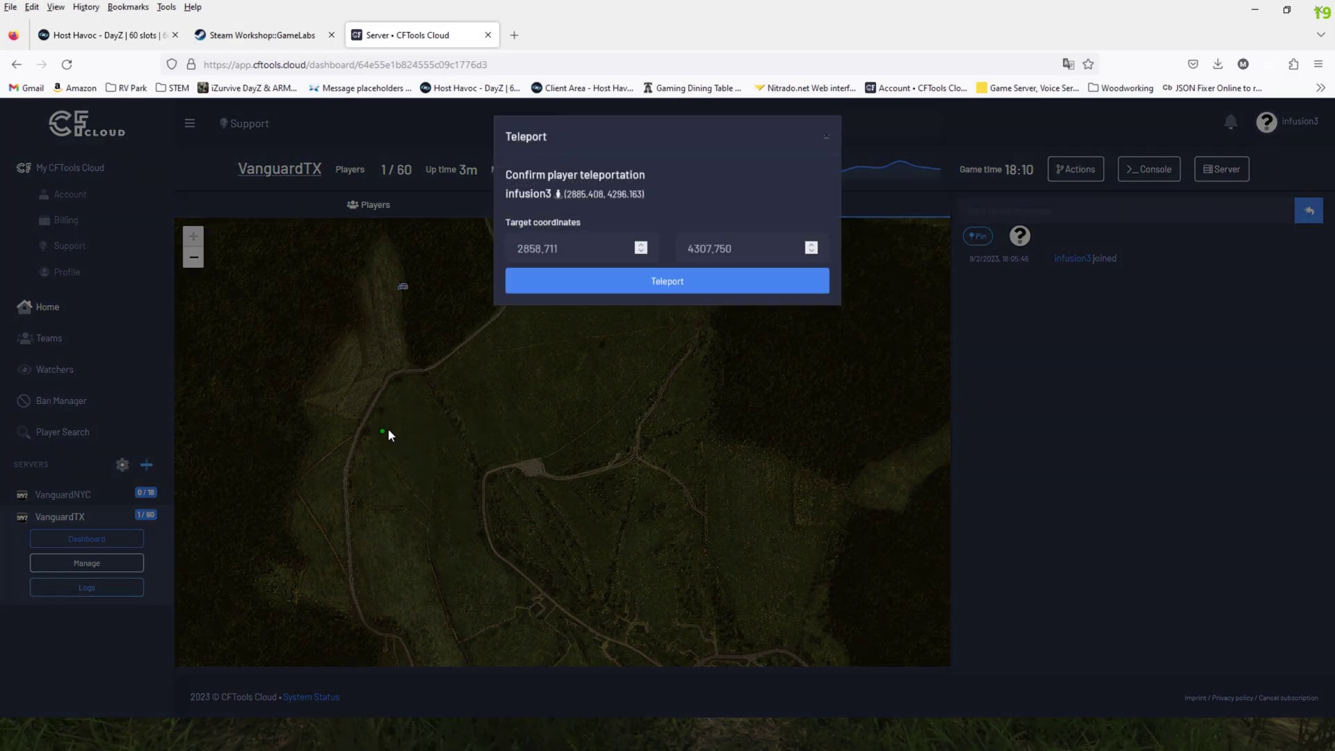
{"action": "triple_click", "coordinate": [576, 245]}
{"action": "type", "text": "3"}
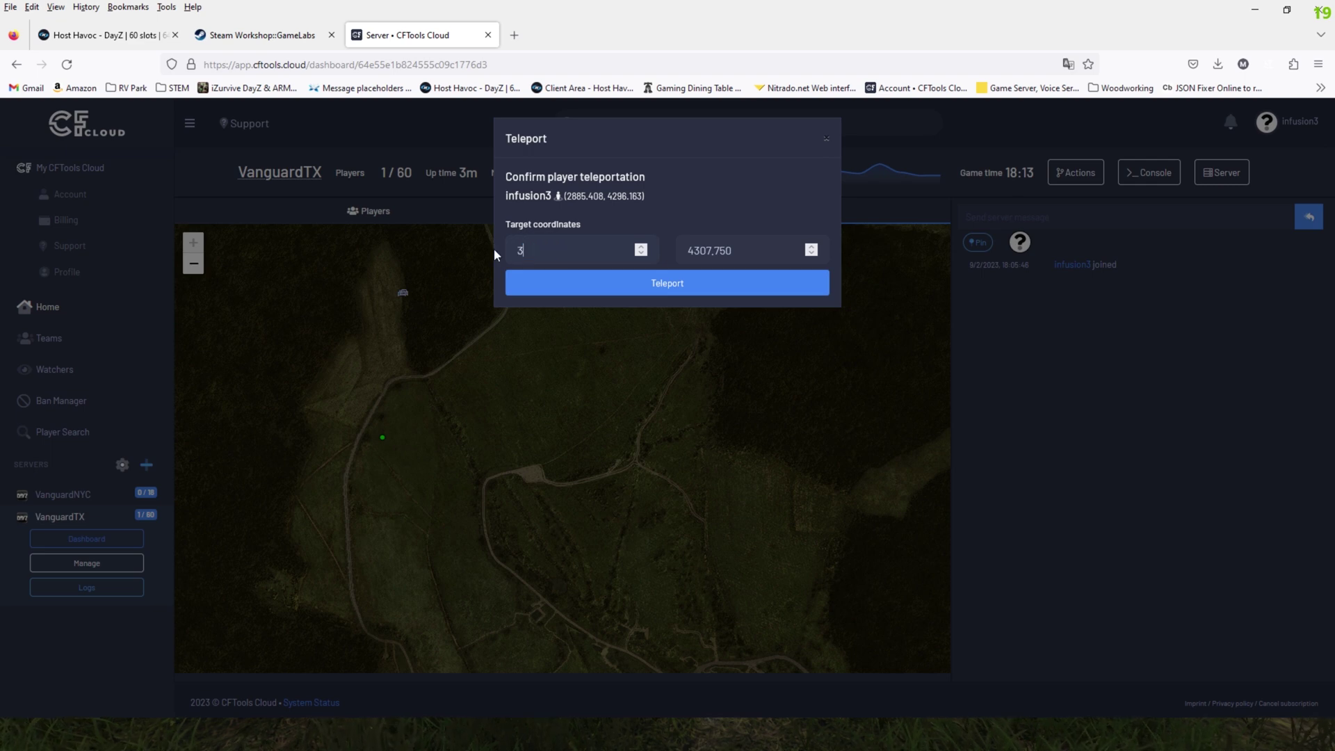
{"action": "type", "text": "048."}
{"action": "key", "text": "BackSpace"}
{"action": "key", "text": "BackSpace"}
{"action": "key", "text": "BackSpace"}
{"action": "type", "text": "58."}
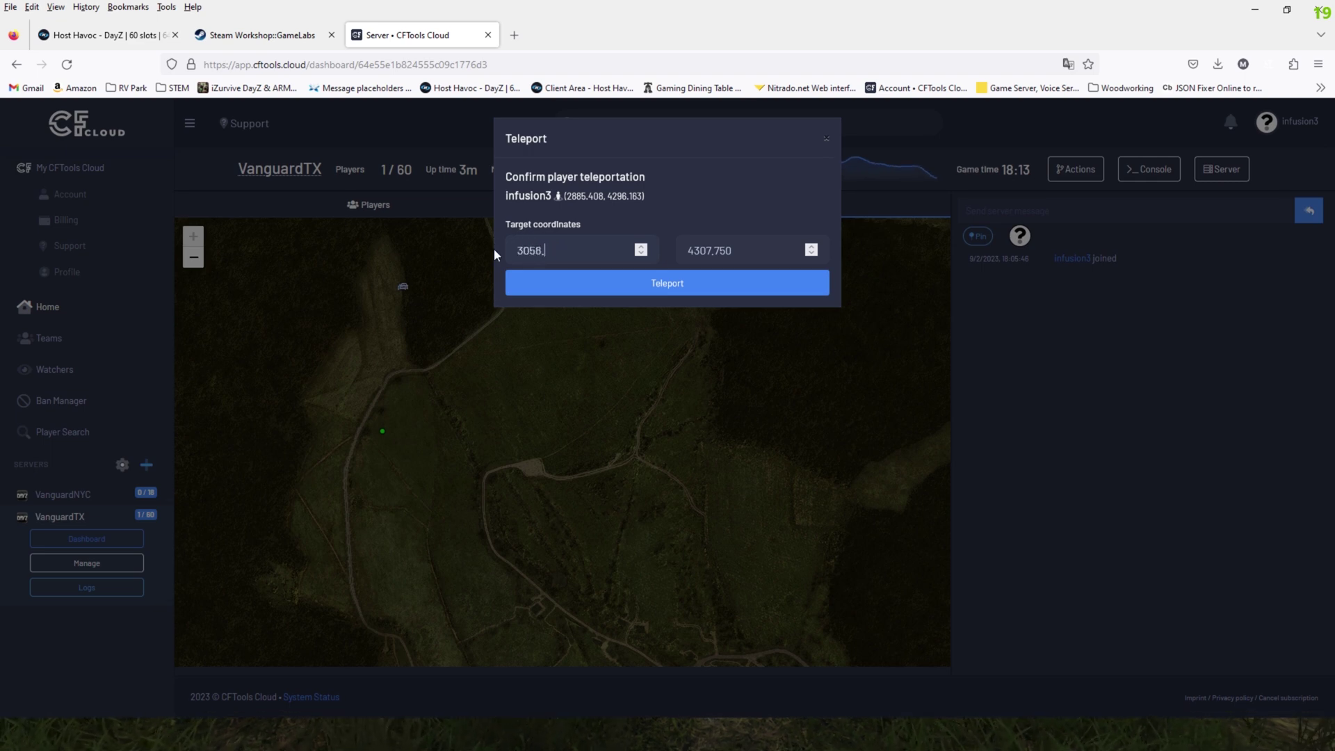
{"action": "type", "text": "908"}
{"action": "left_click", "coordinate": [673, 288]}
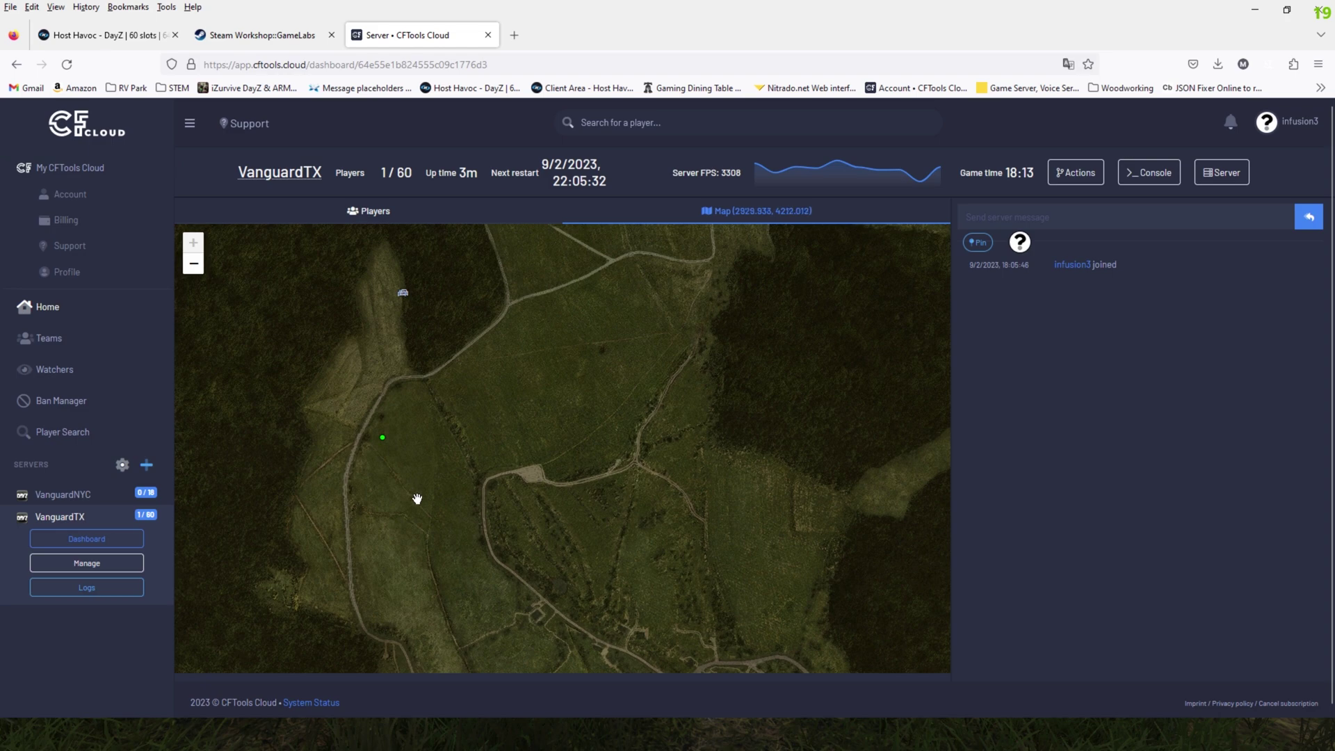
Step: Find the player's green marker on the CFTools Cloud live map, then bring up the DayZ game
{"action": "scroll", "coordinate": [522, 518], "scroll_direction": "down", "scroll_amount": 2}
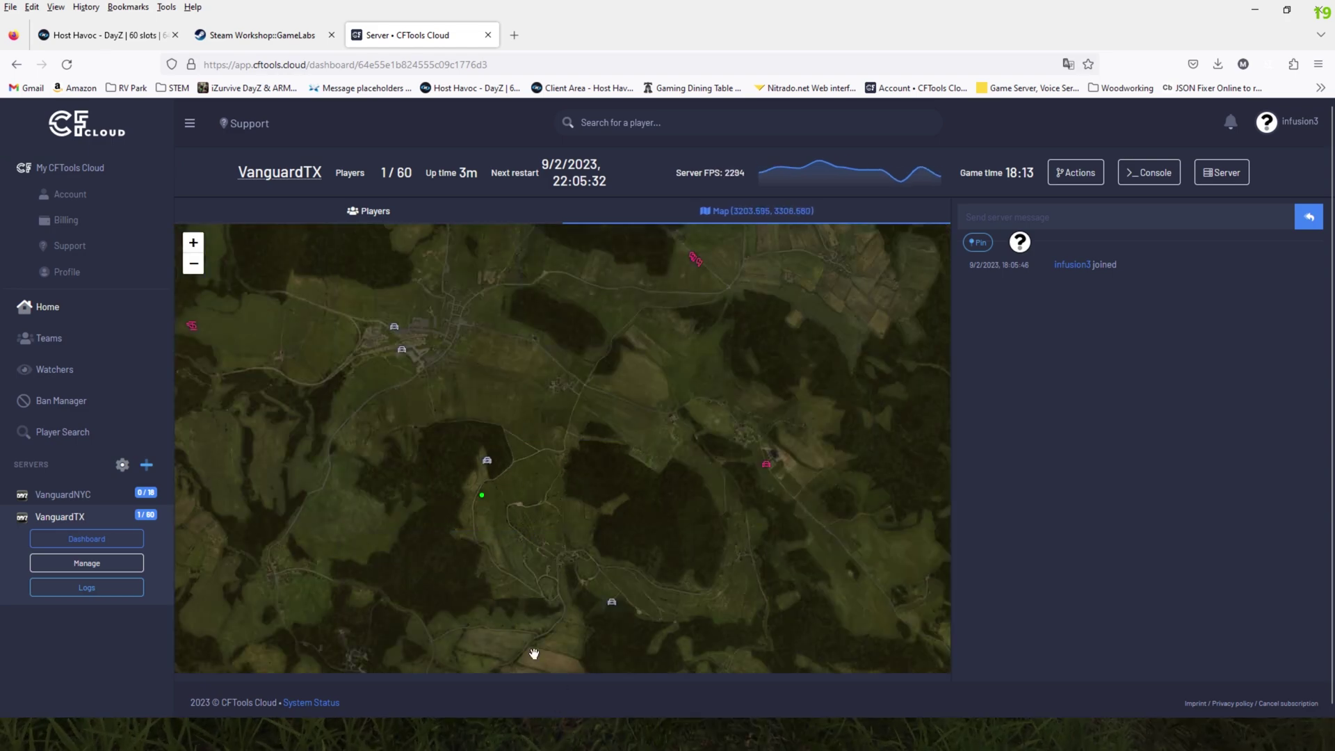
{"action": "scroll", "coordinate": [518, 532], "scroll_direction": "up", "scroll_amount": 2}
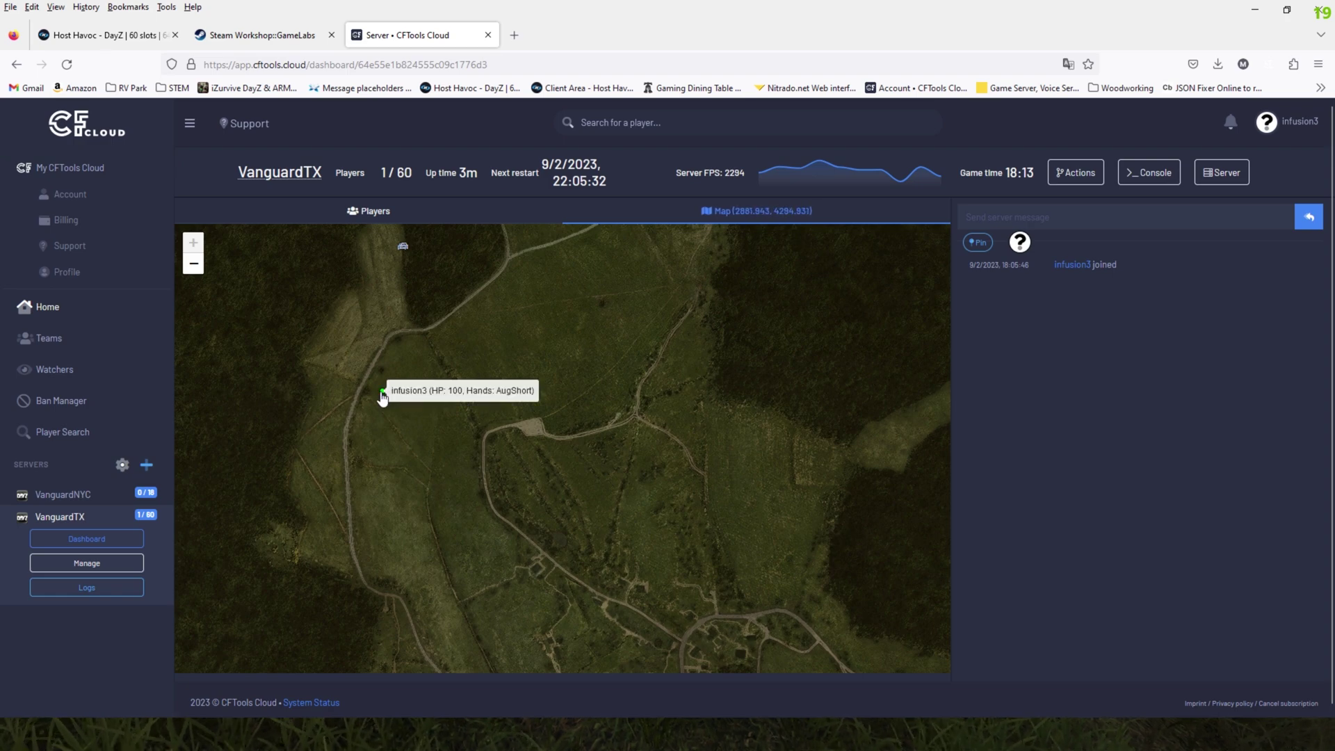
{"action": "scroll", "coordinate": [486, 420], "scroll_direction": "down", "scroll_amount": 3}
{"action": "scroll", "coordinate": [536, 482], "scroll_direction": "down", "scroll_amount": 1}
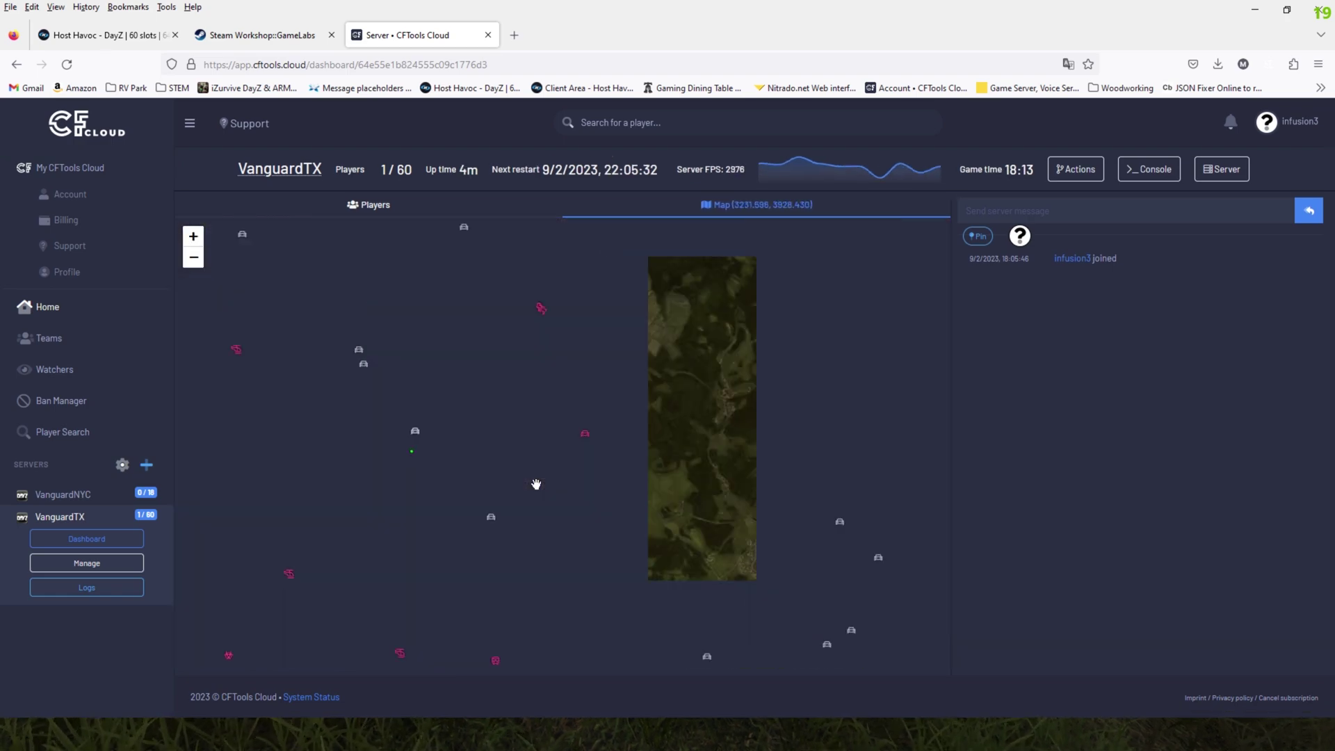
{"action": "scroll", "coordinate": [356, 511], "scroll_direction": "up", "scroll_amount": 4}
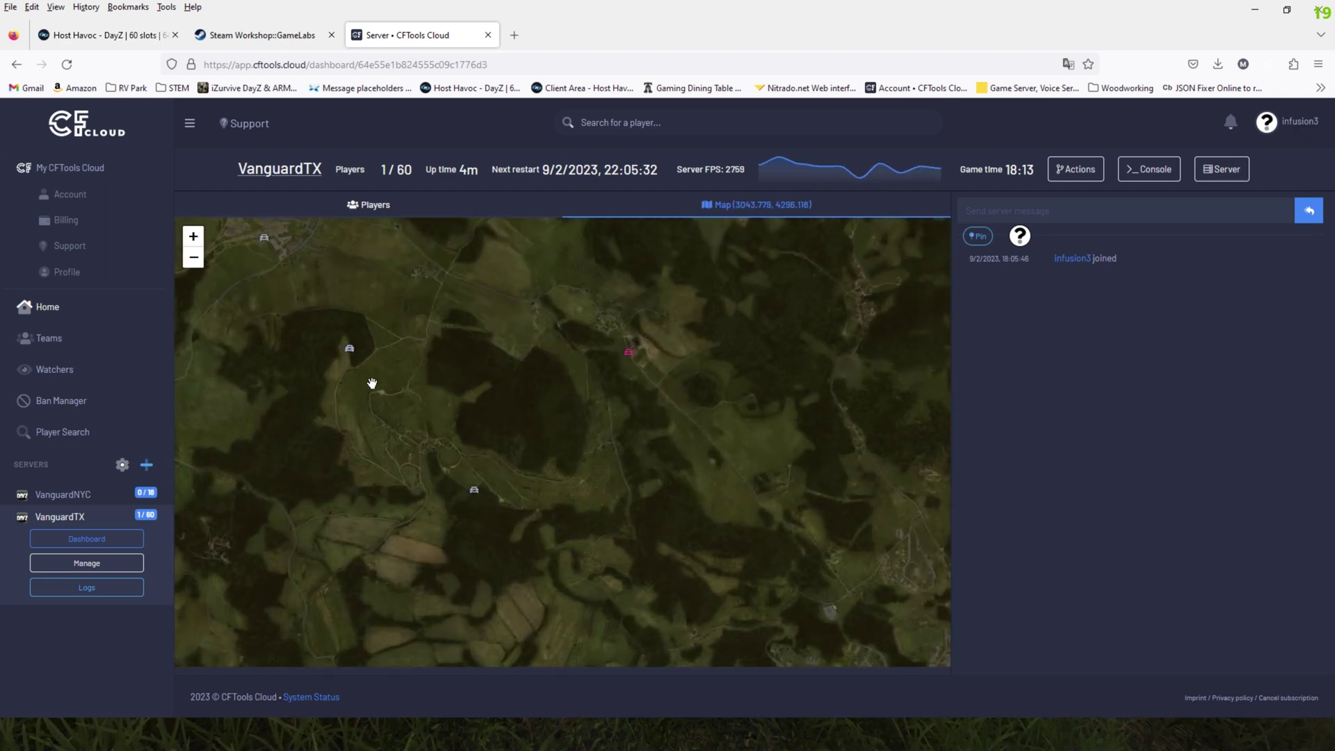
{"action": "scroll", "coordinate": [366, 384], "scroll_direction": "up", "scroll_amount": 2}
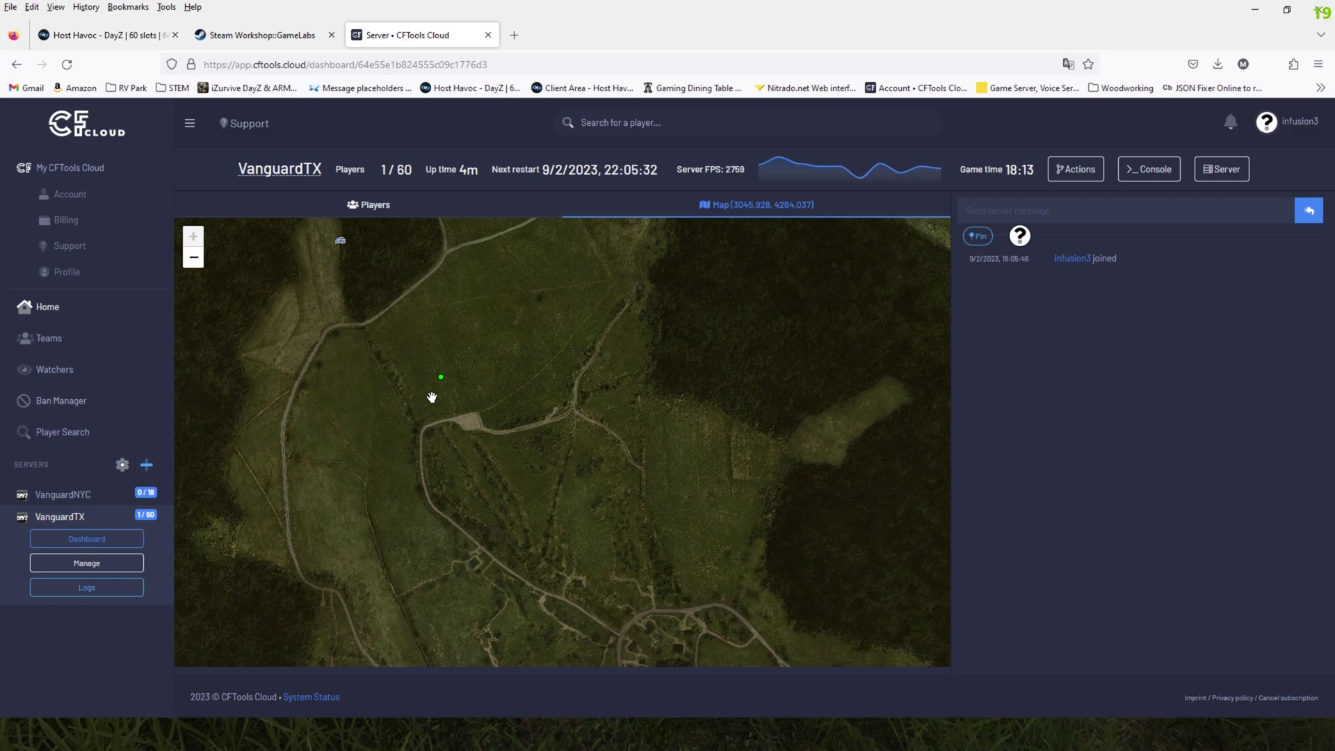
{"action": "left_click", "coordinate": [529, 739]}
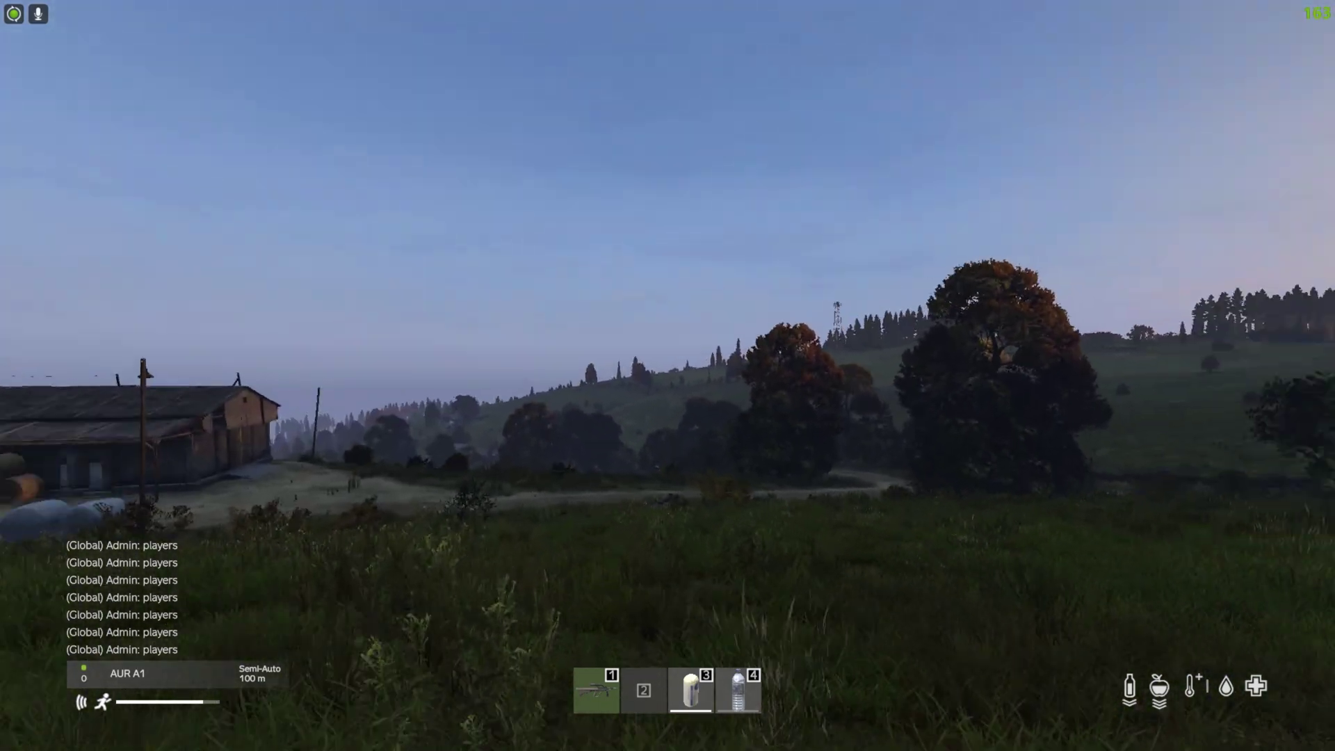
{"action": "right_click", "coordinate": [668, 376]}
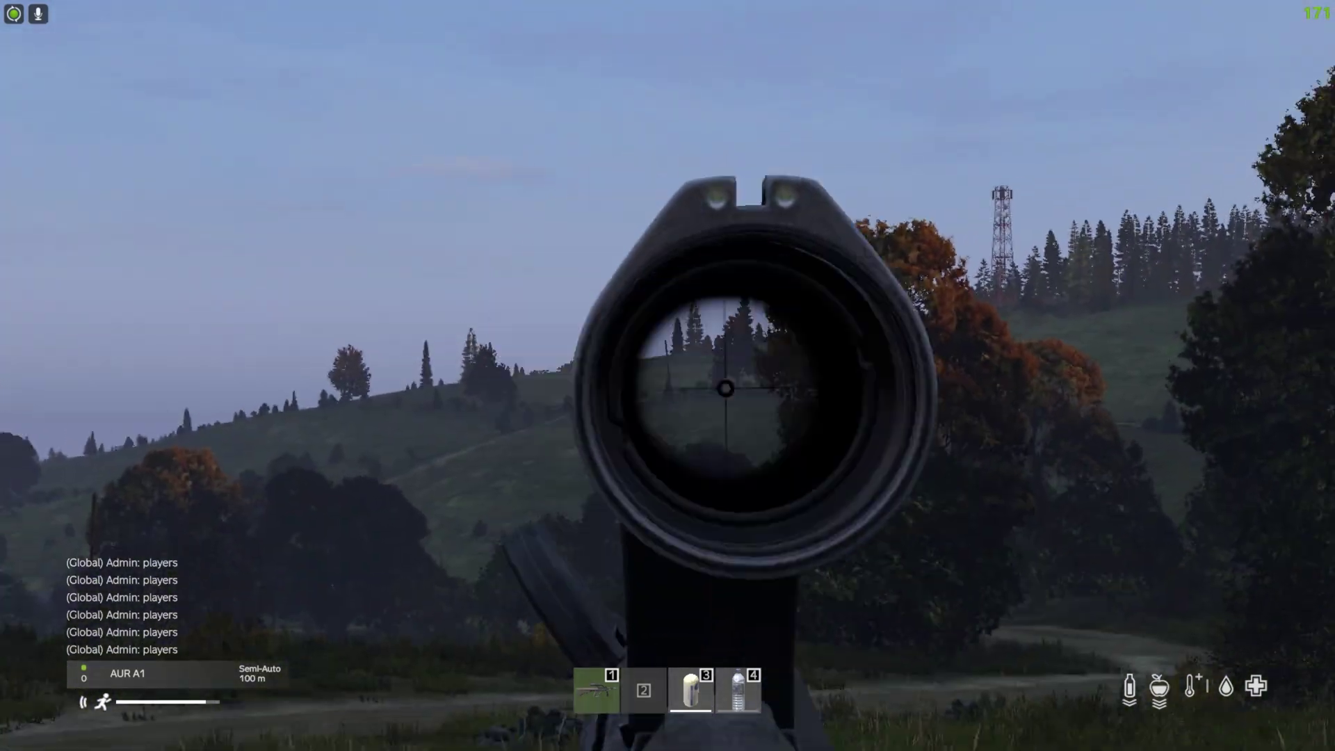